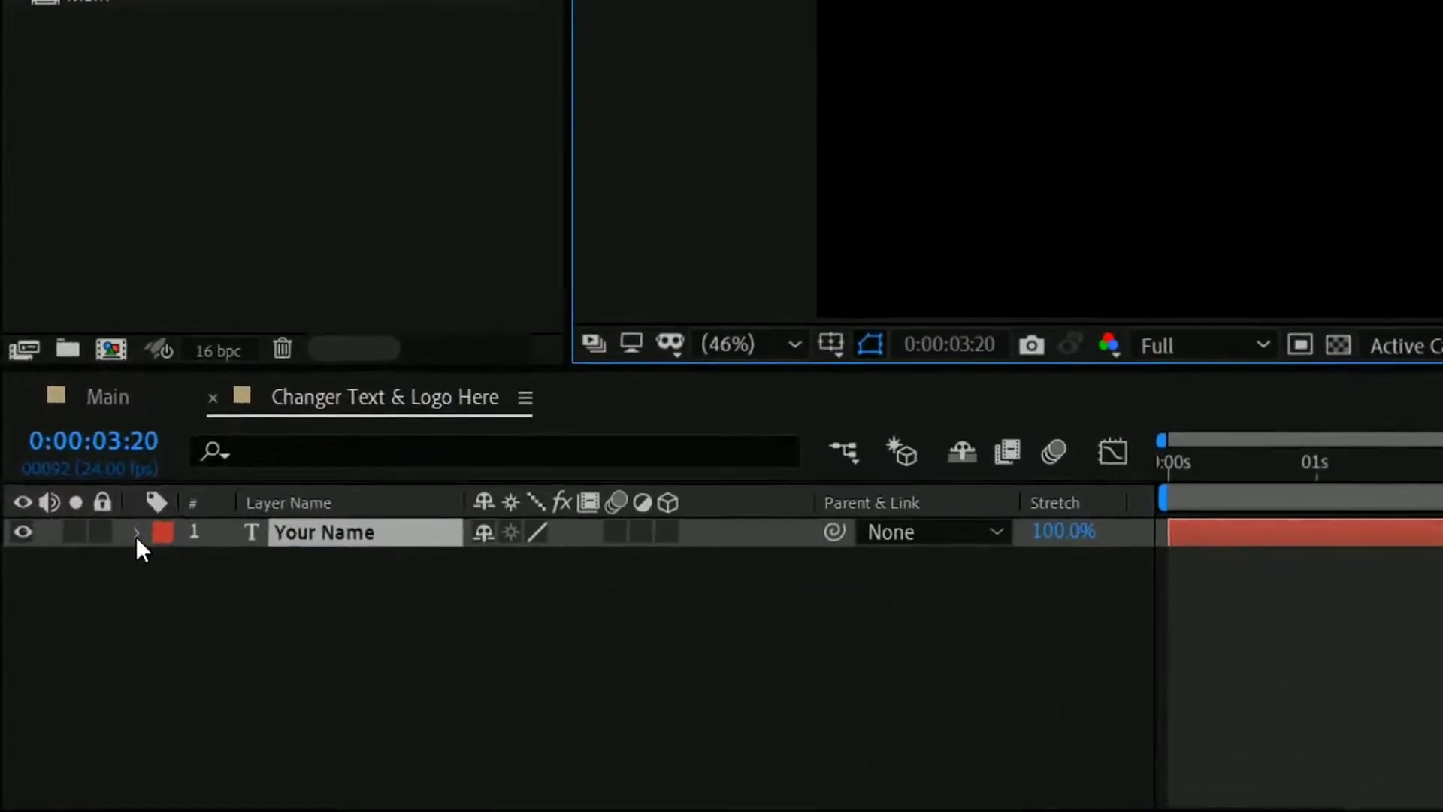
- Scale the Your Name text layer to 73% in the Changer Text & Logo Here composition
click(74, 611)
click(180, 587)
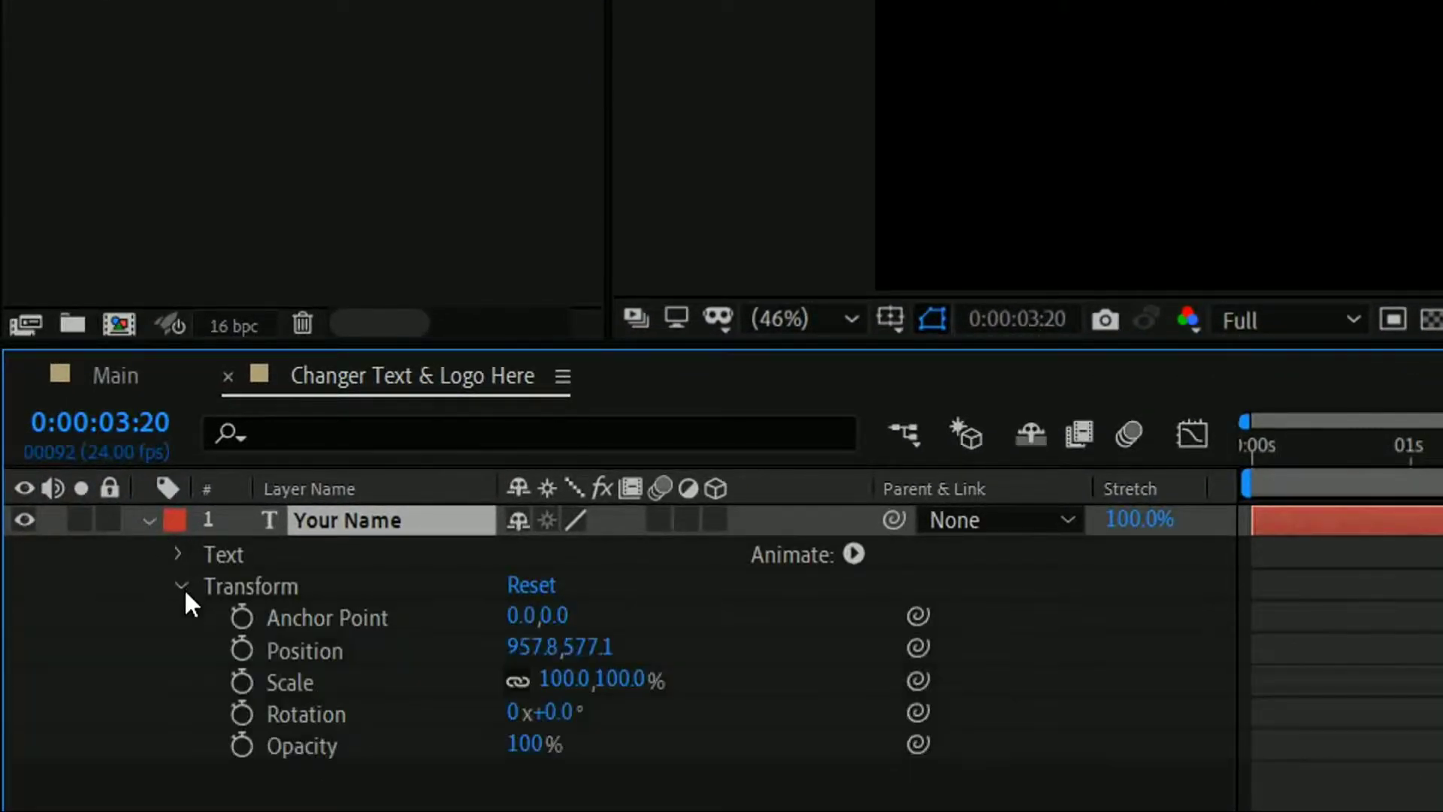
drag(565, 681, 511, 680)
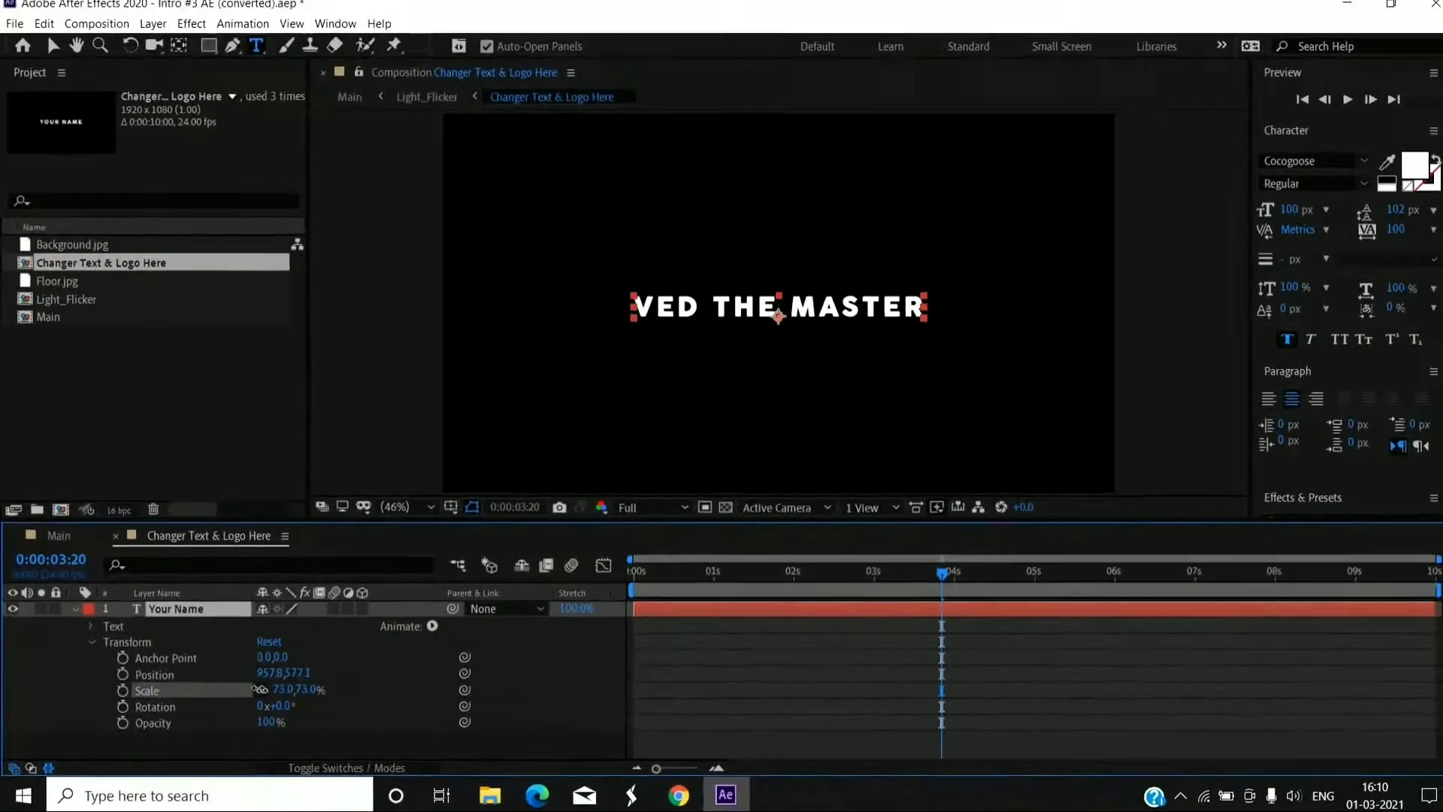
drag(259, 689, 257, 687)
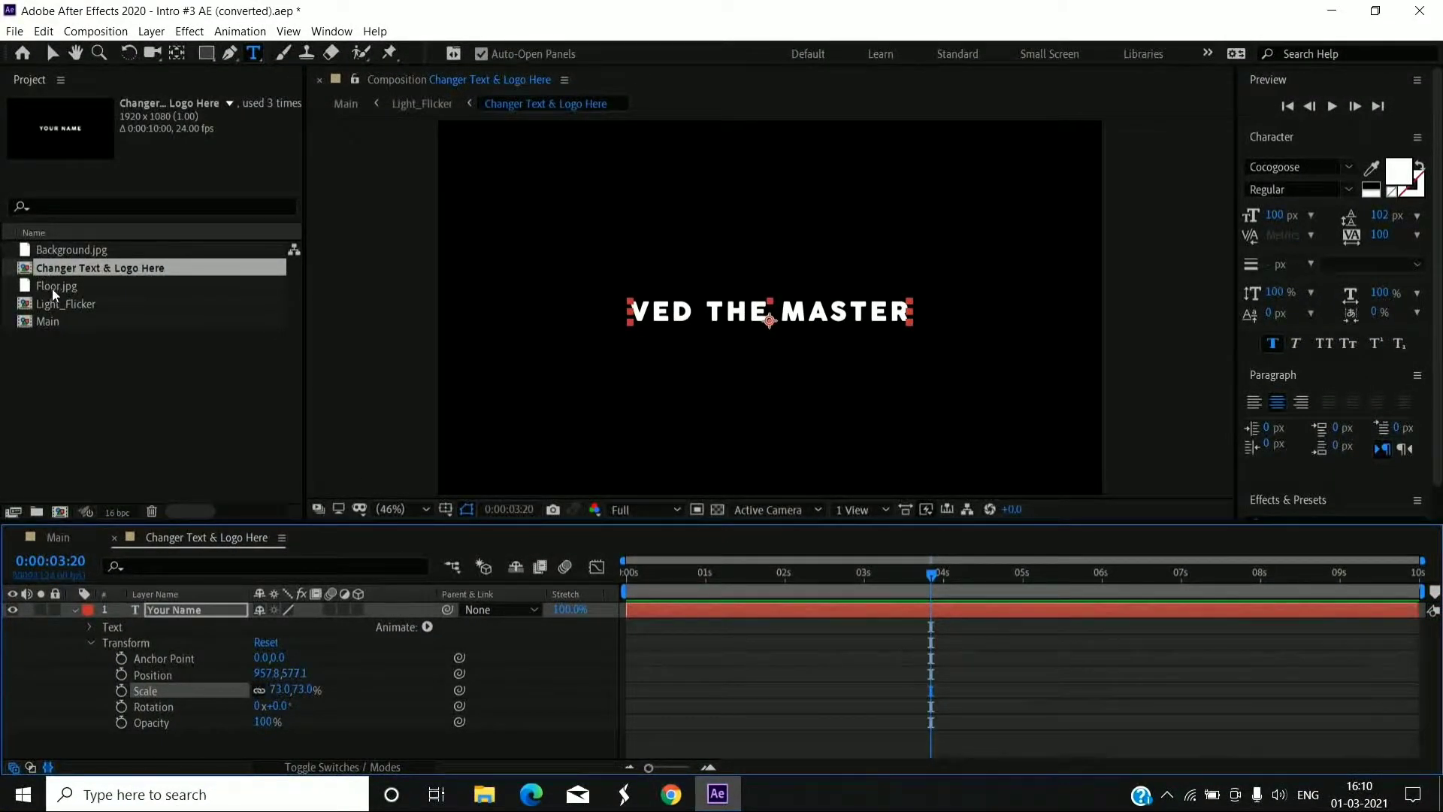
- Preview the scaled text in the Main composition by scrubbing back to its start
double_click(54, 316)
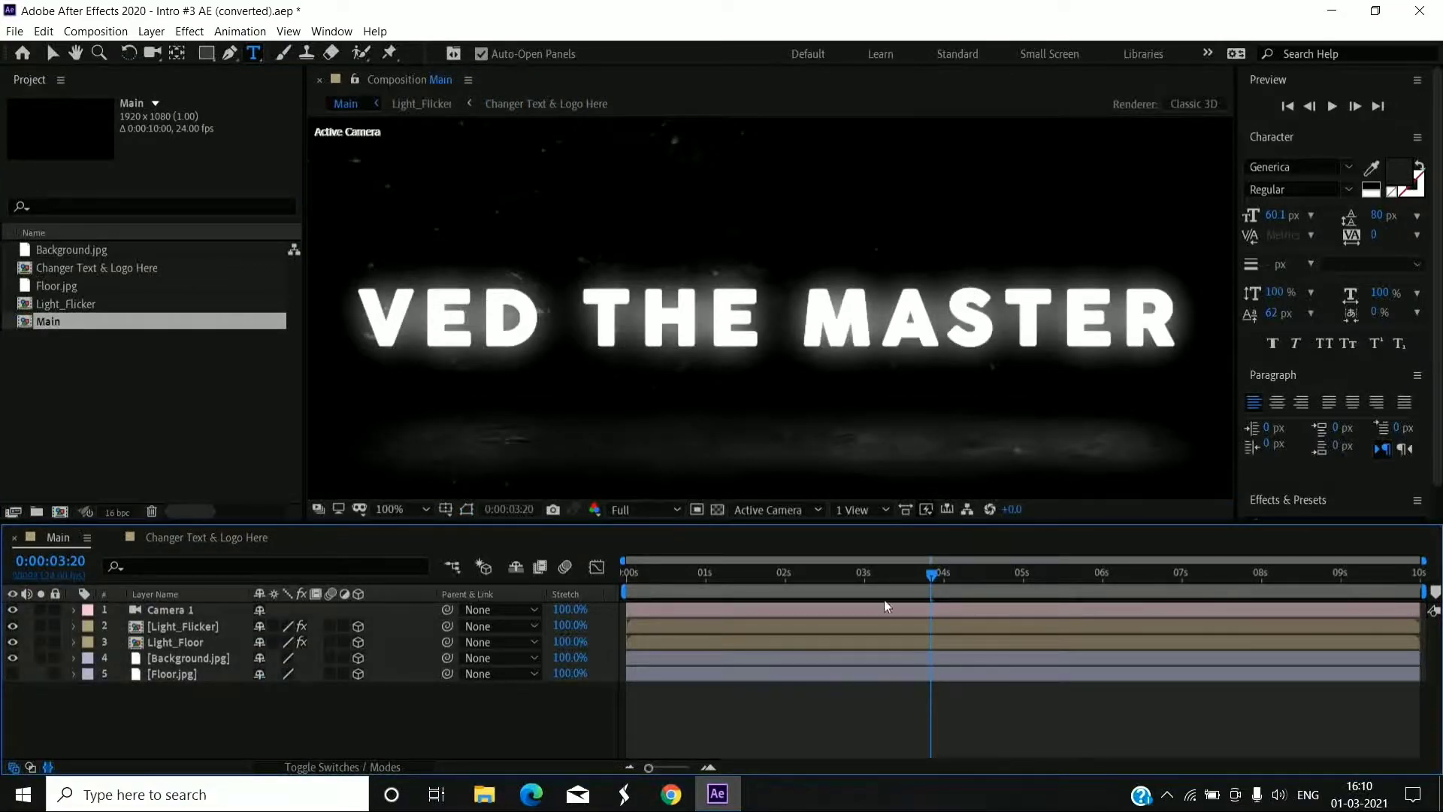
drag(932, 576, 599, 588)
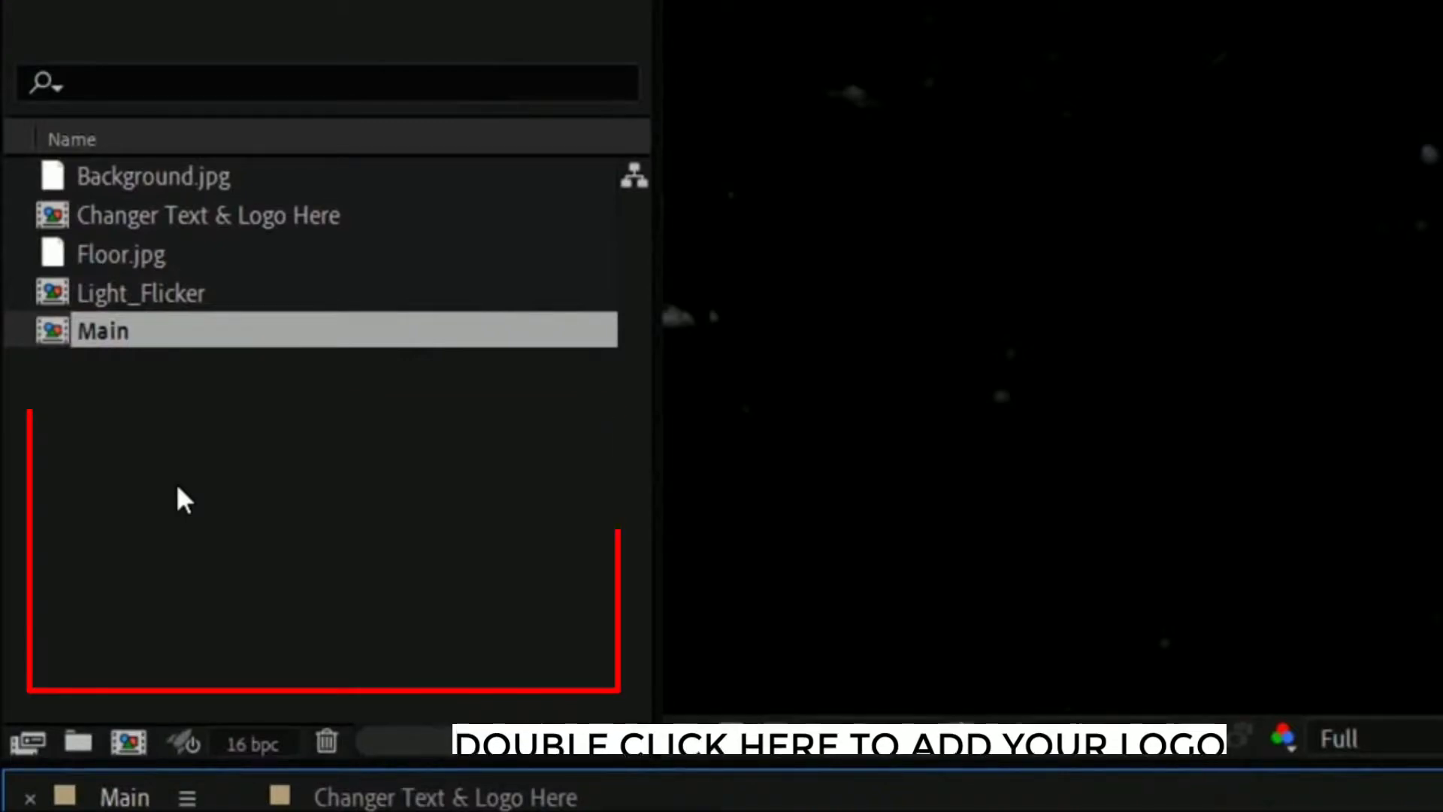
- Import the logo image Untitled11 (1).png from the Downloads folder into the project
double_click(185, 499)
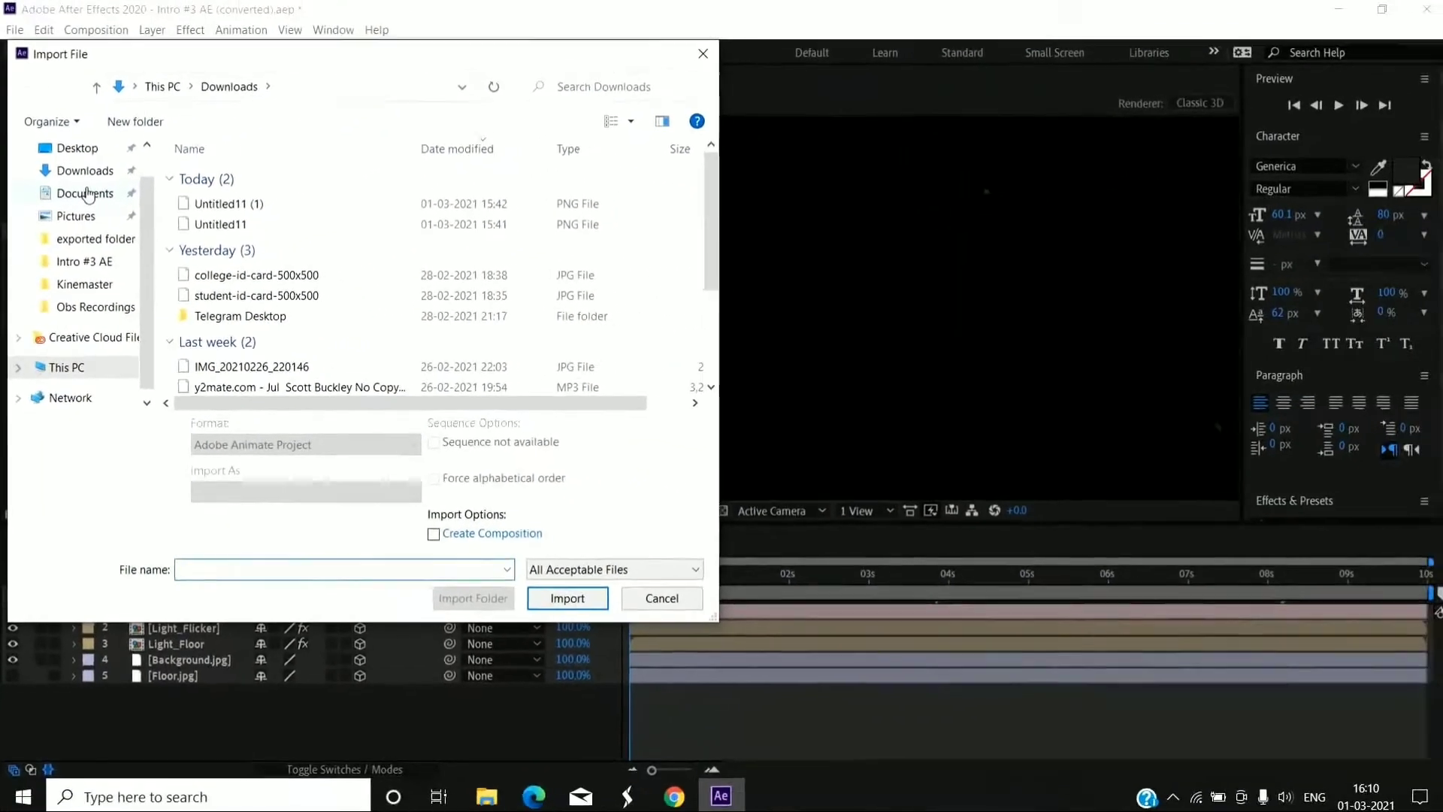
click(87, 172)
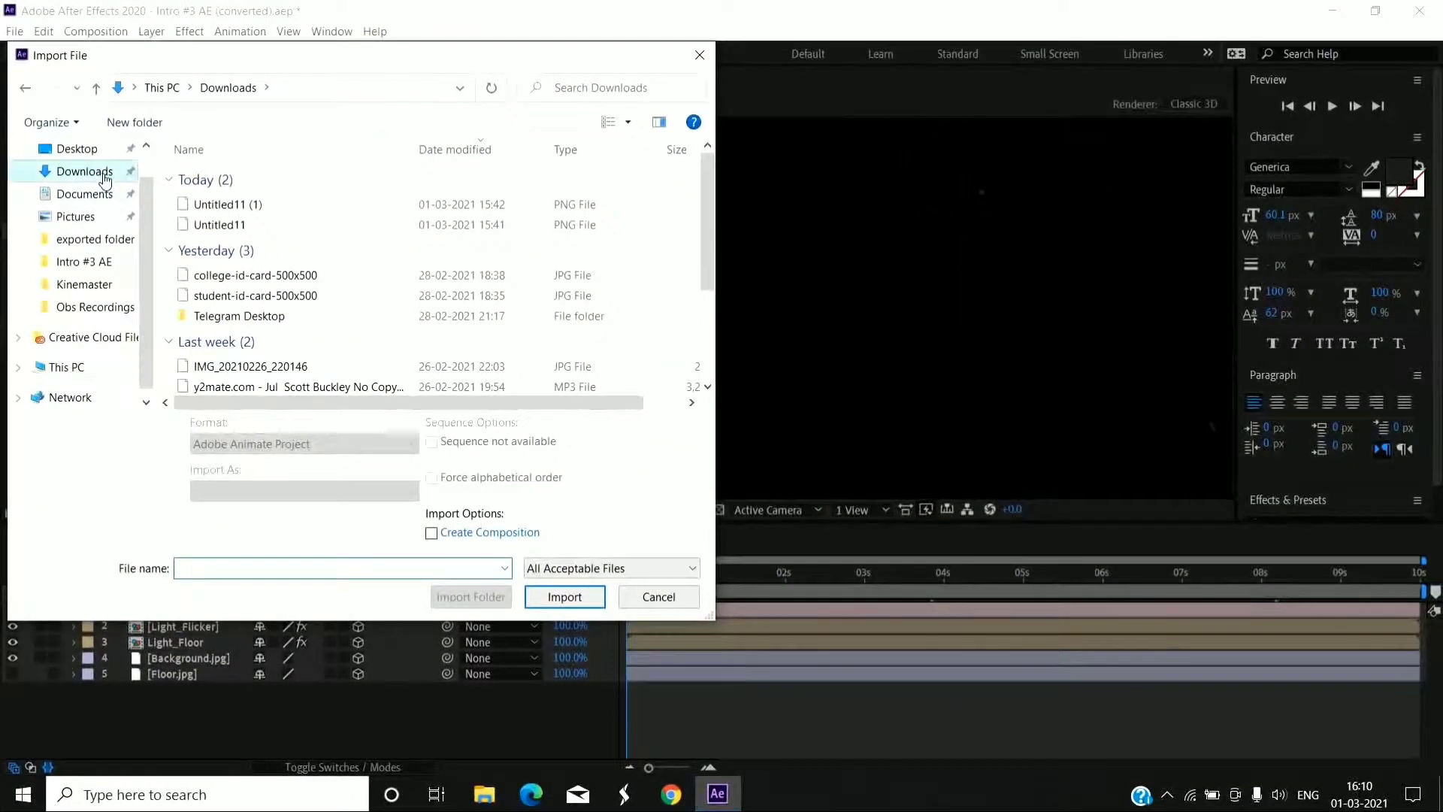
double_click(200, 205)
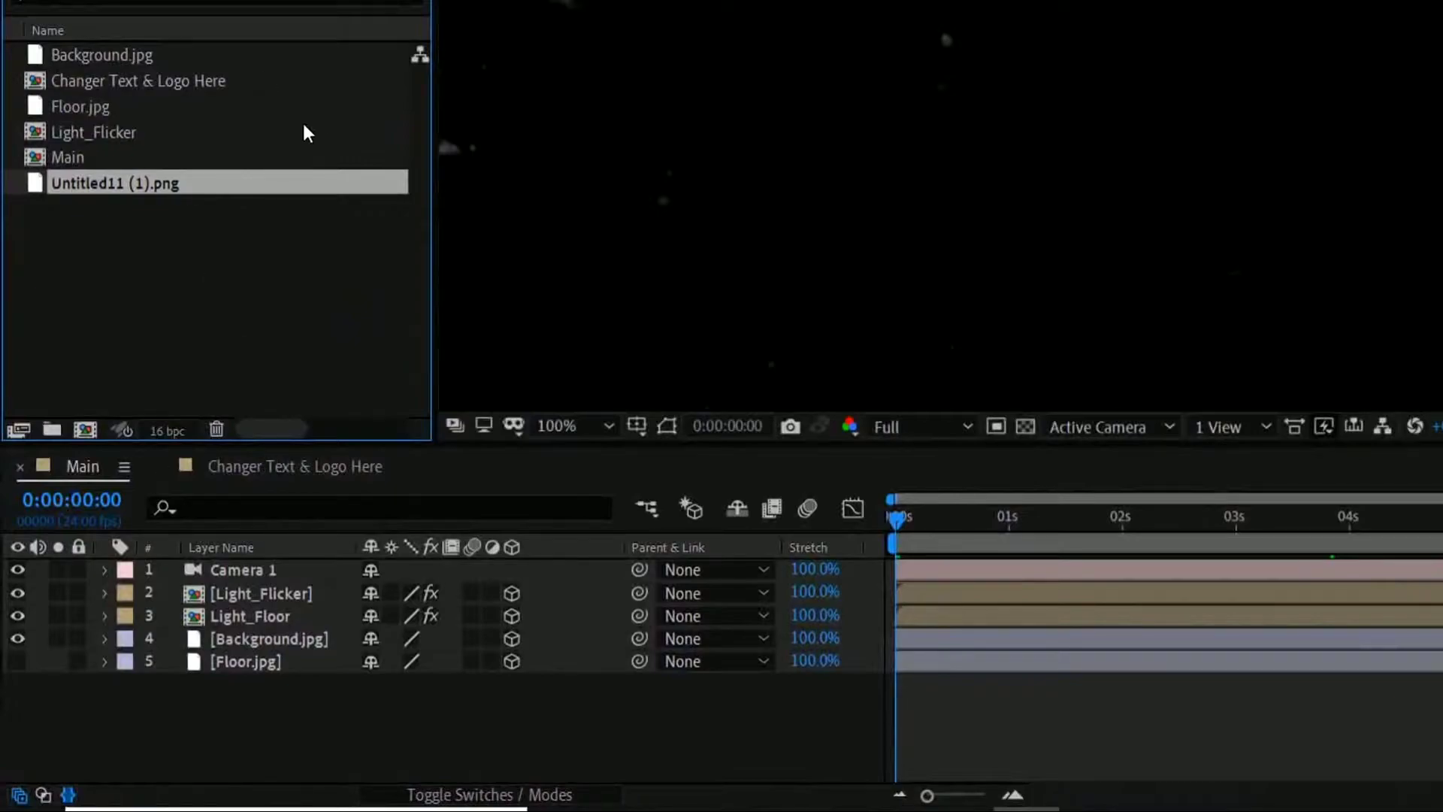
- Add Untitled11 (1).png above the text in the Changer Text & Logo Here composition and hide the Your Name layer
double_click(89, 82)
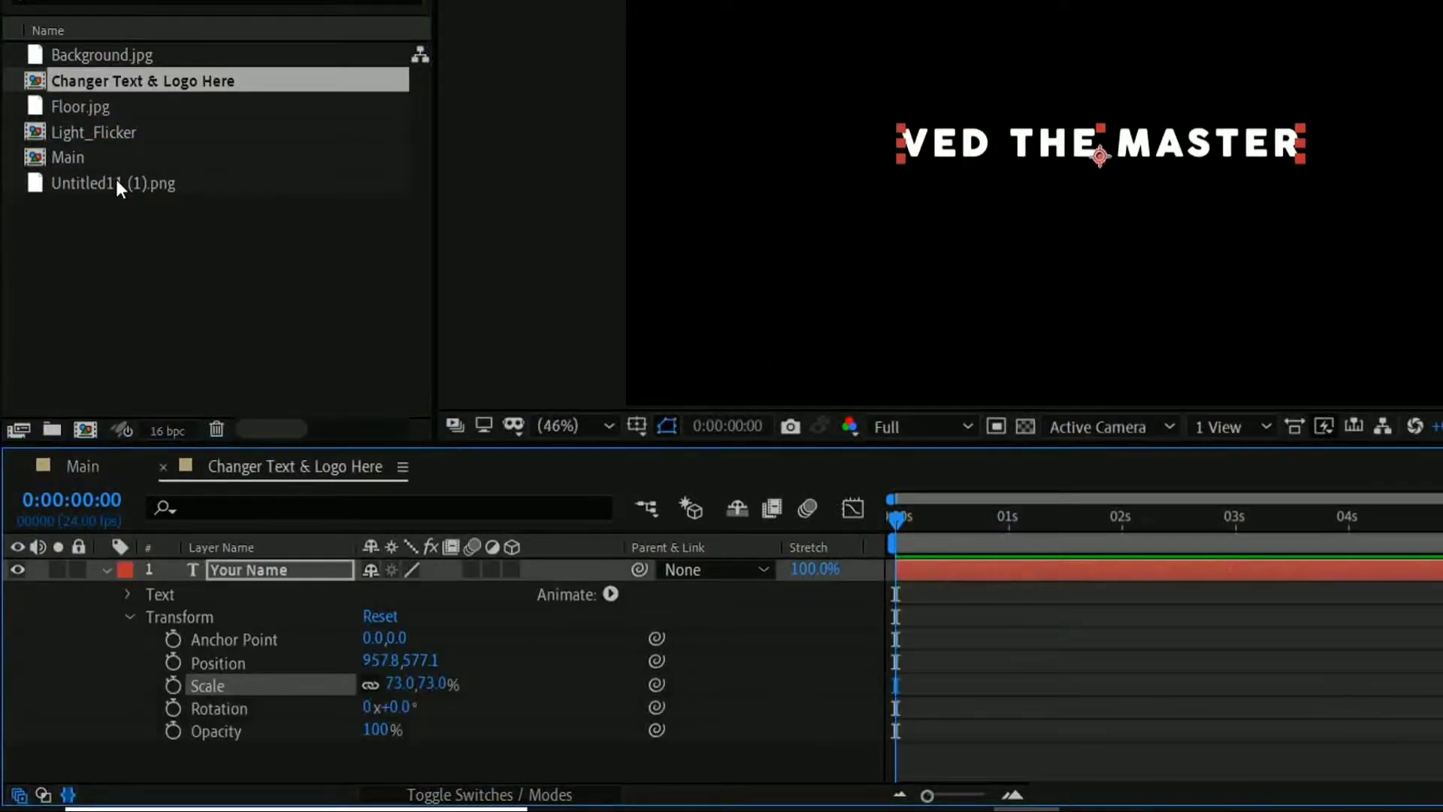
drag(115, 180, 205, 558)
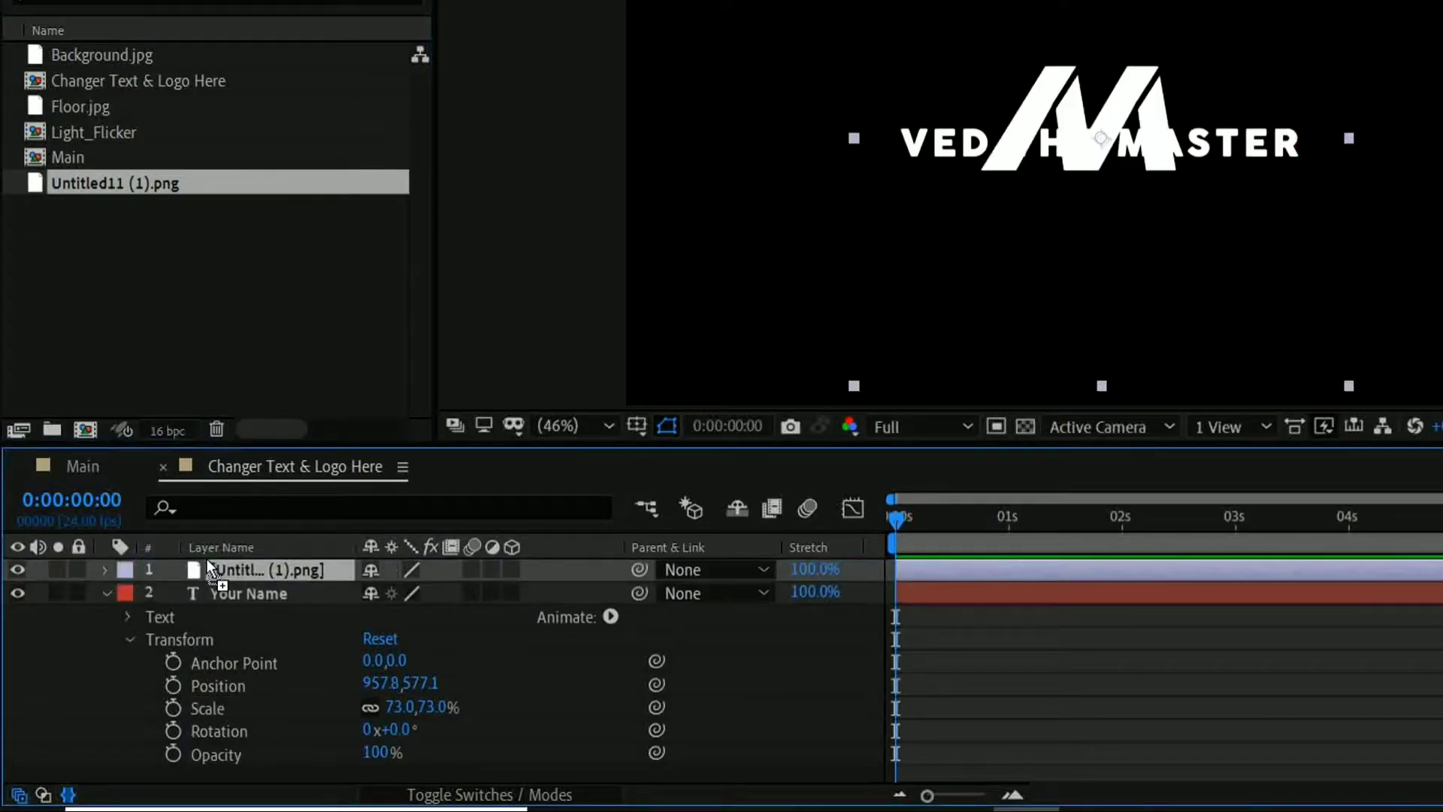
click(19, 593)
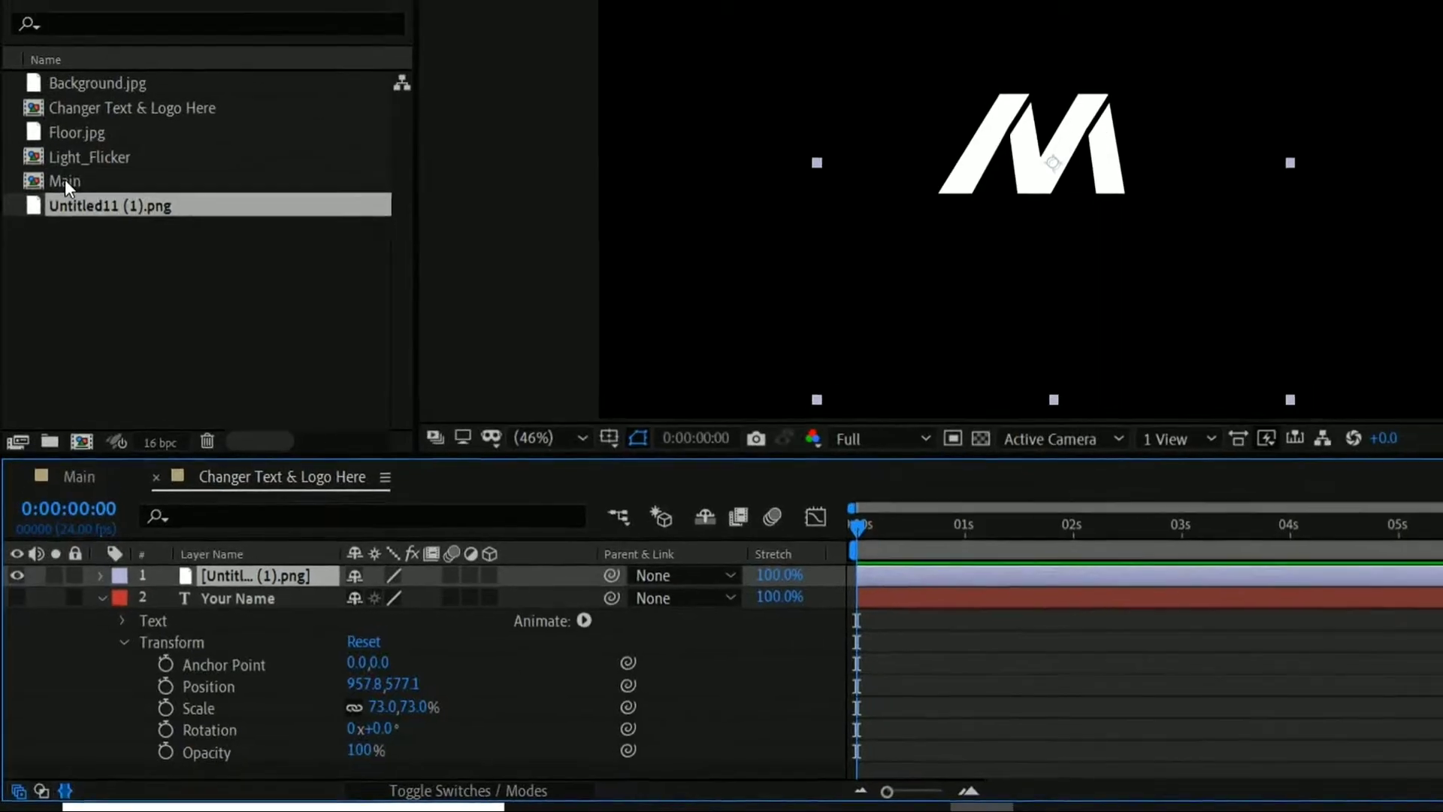
- Scrub through the Main composition to preview the intro with only the logo, returning to the start
double_click(68, 157)
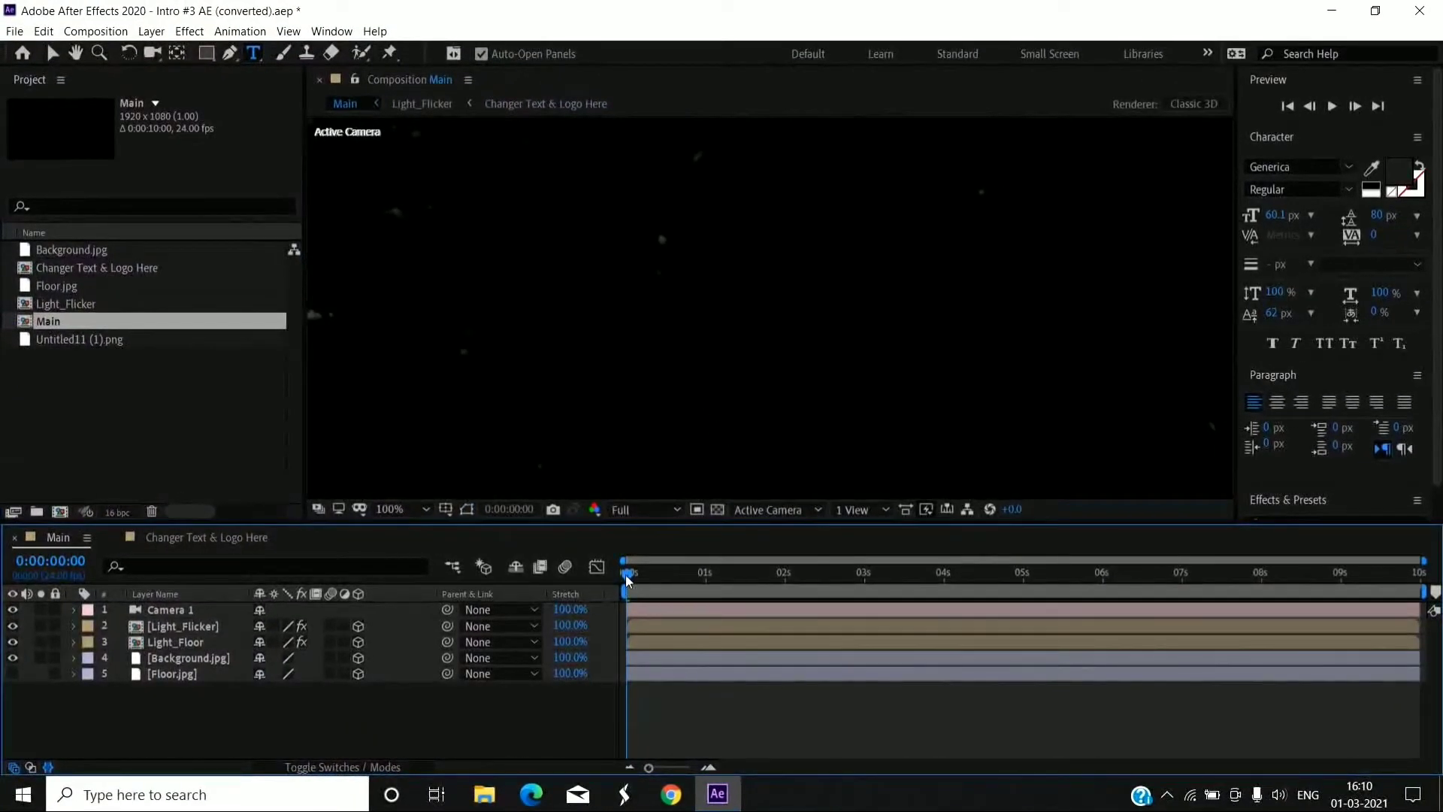
drag(625, 574, 1390, 574)
drag(1293, 593, 3, 418)
- Show the Your Name text layer again in Changer Text & Logo Here and move it below the logo to position 934.8, 742.1
double_click(73, 268)
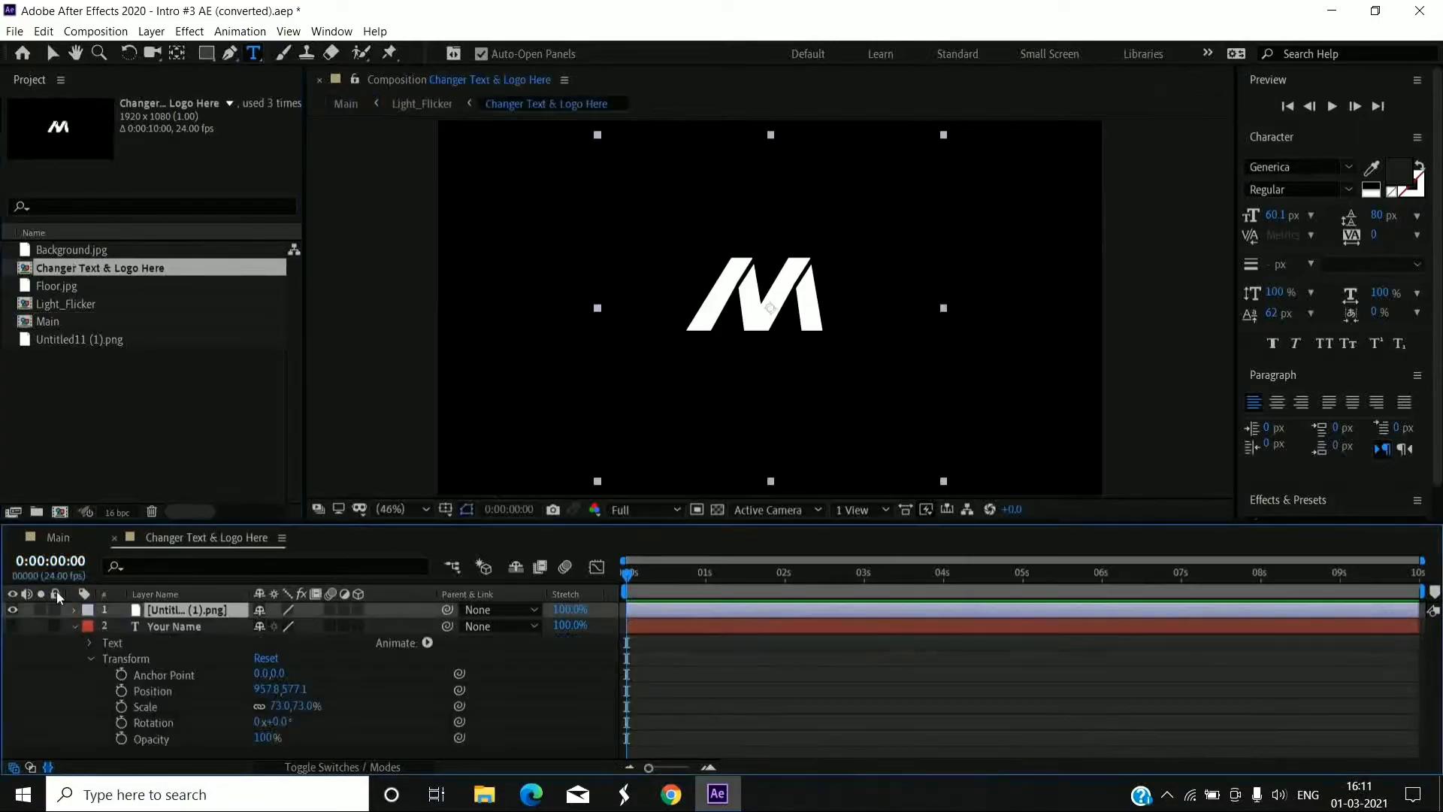
click(12, 626)
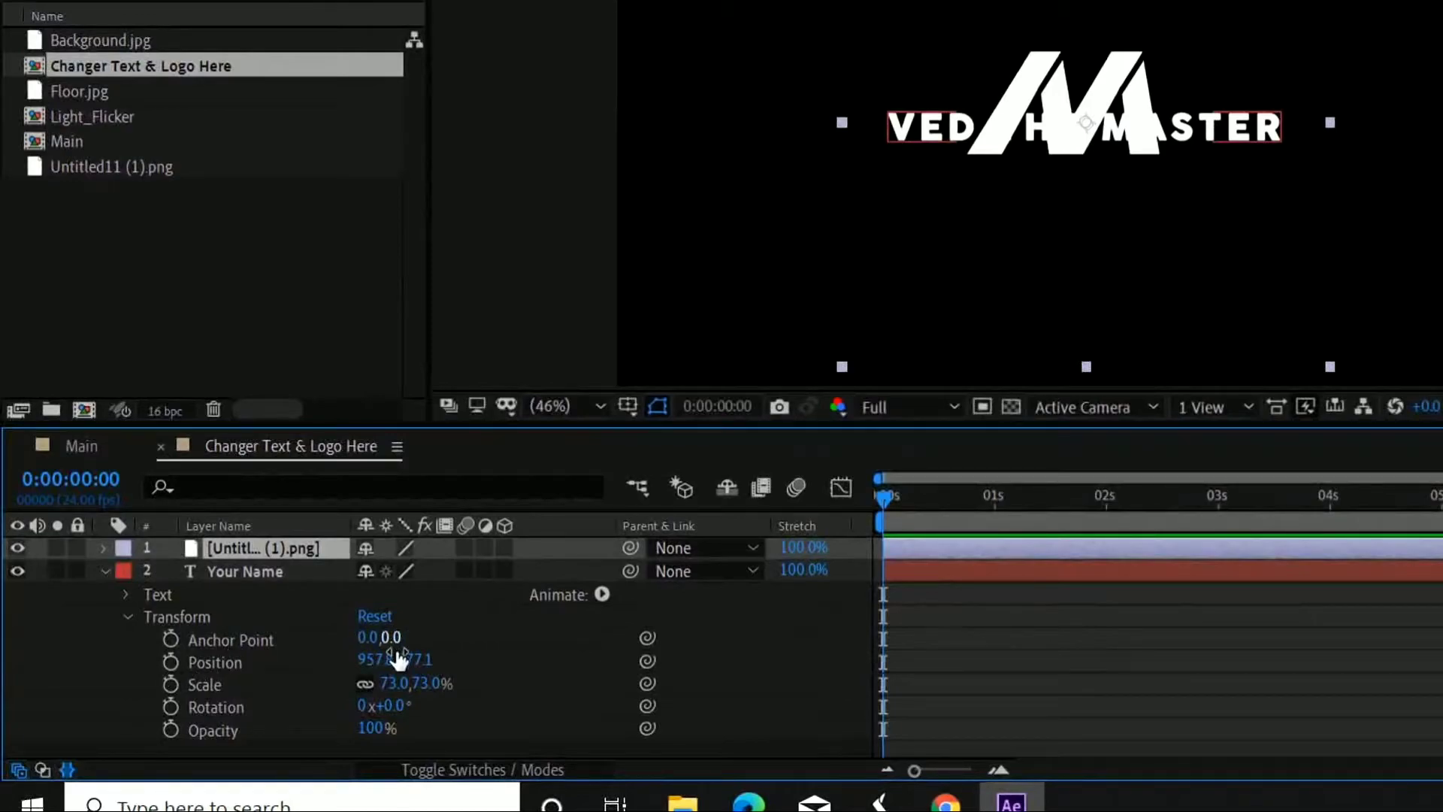
drag(376, 662, 601, 679)
drag(373, 671, 362, 672)
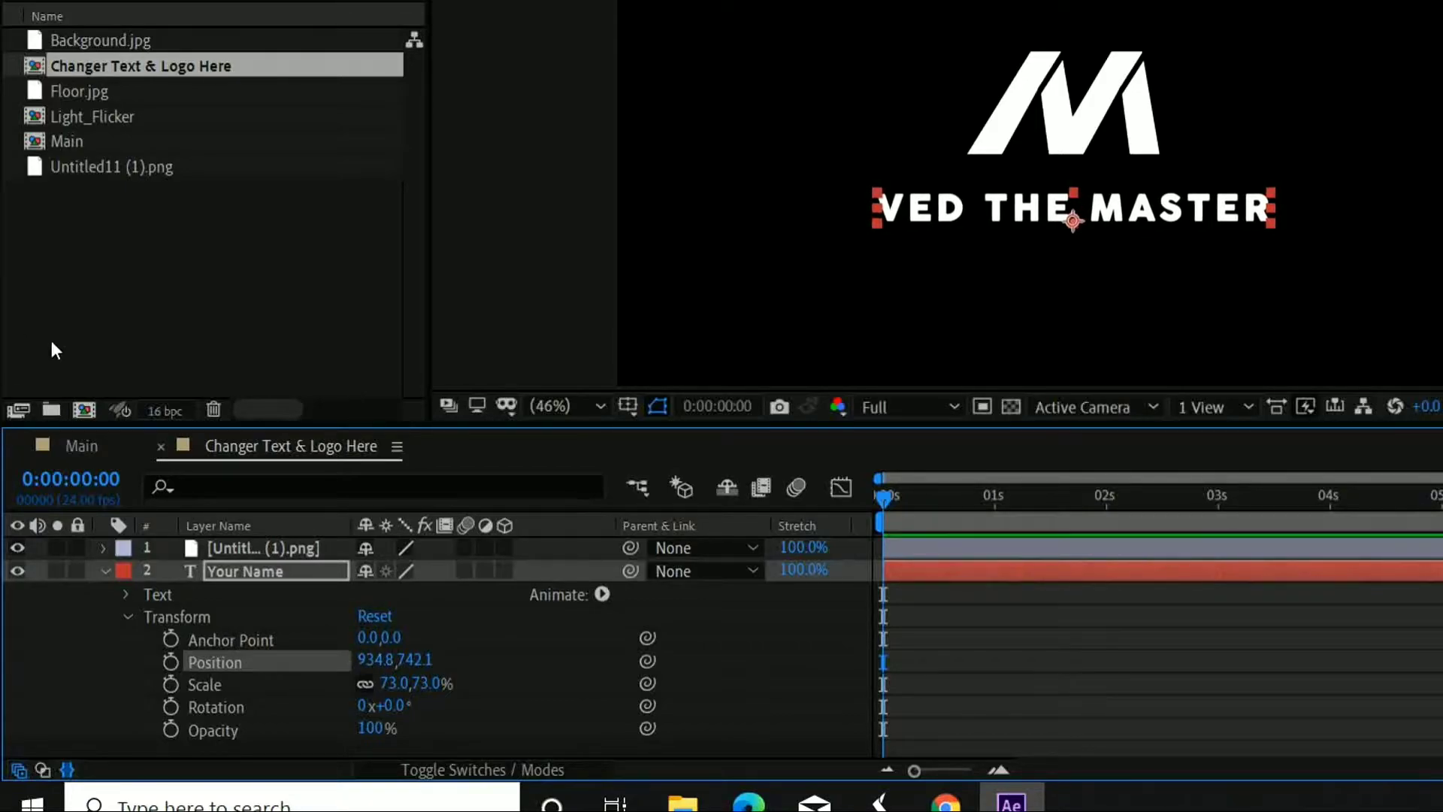
- Scrub through the Main composition to its end to preview the logo and text together in the whole frame
click(100, 144)
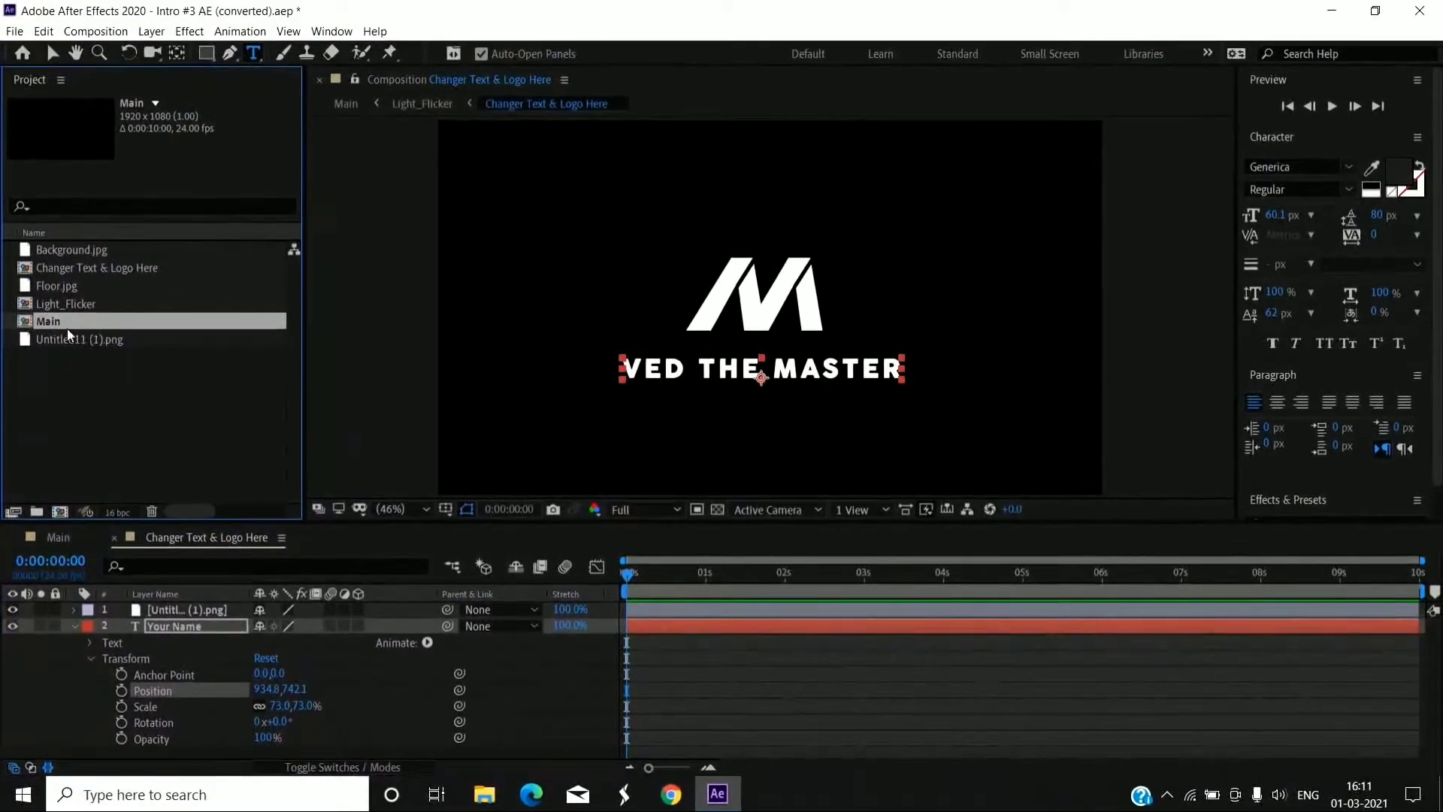
double_click(57, 323)
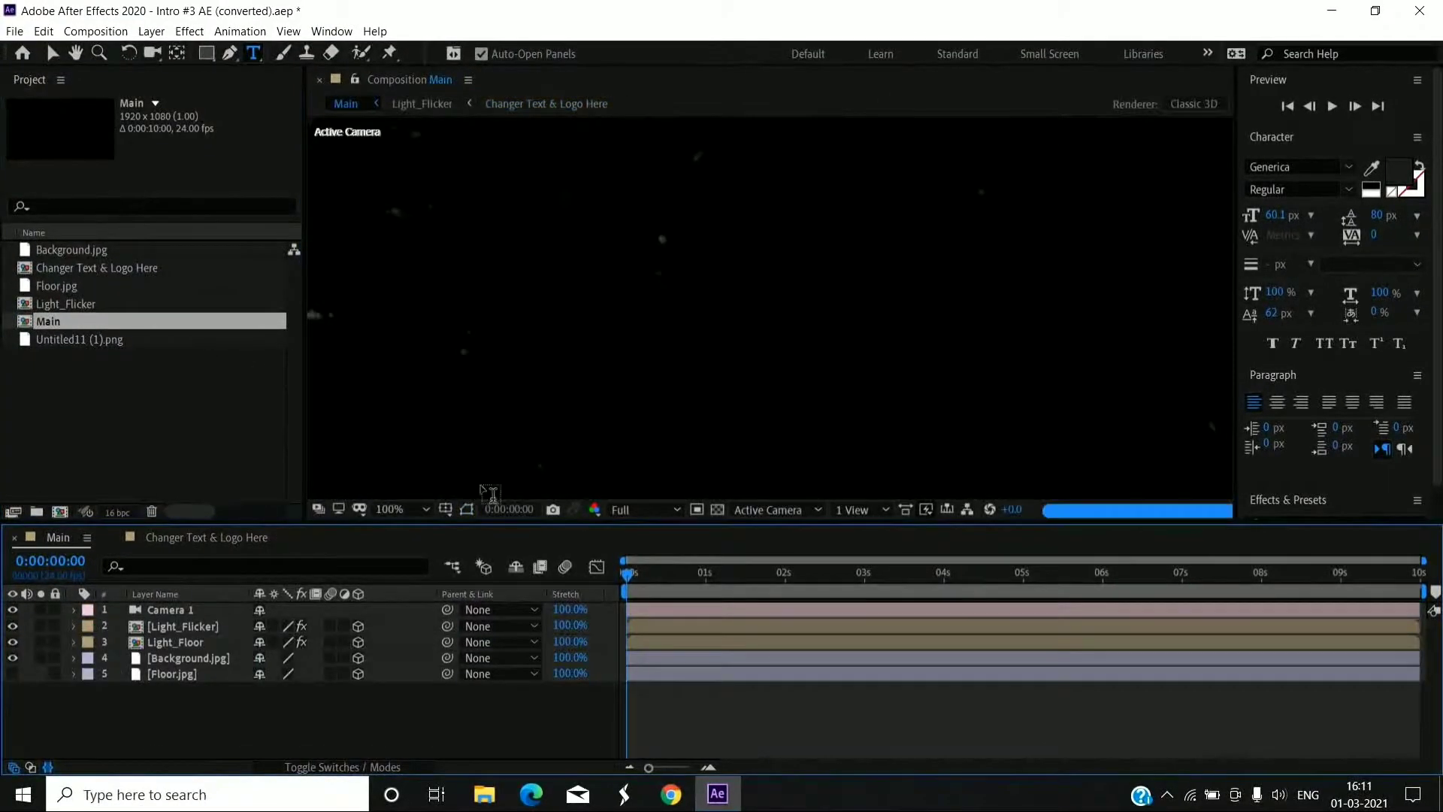
drag(627, 577, 1422, 599)
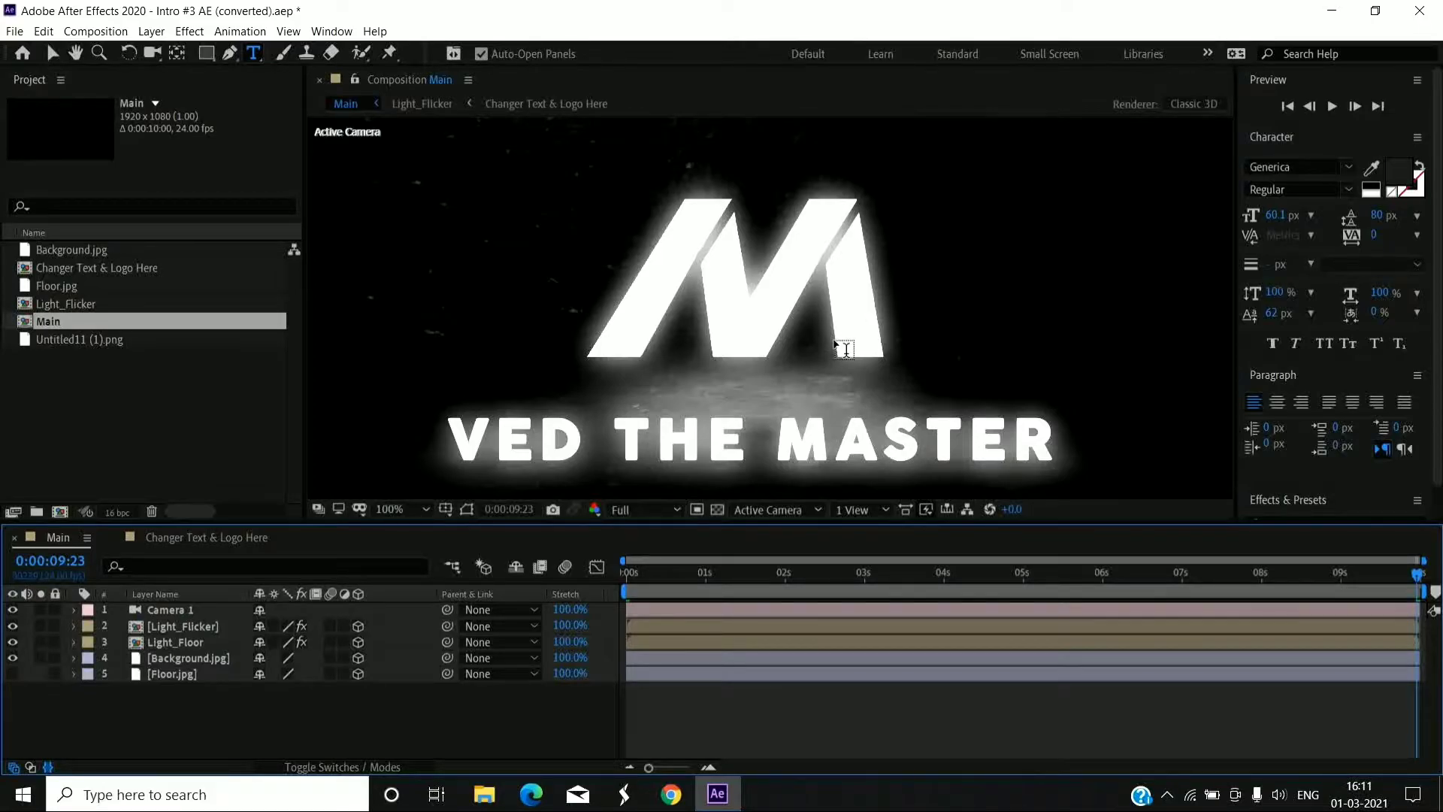
key(comma)
key(comma)
key(comma)
key(comma)
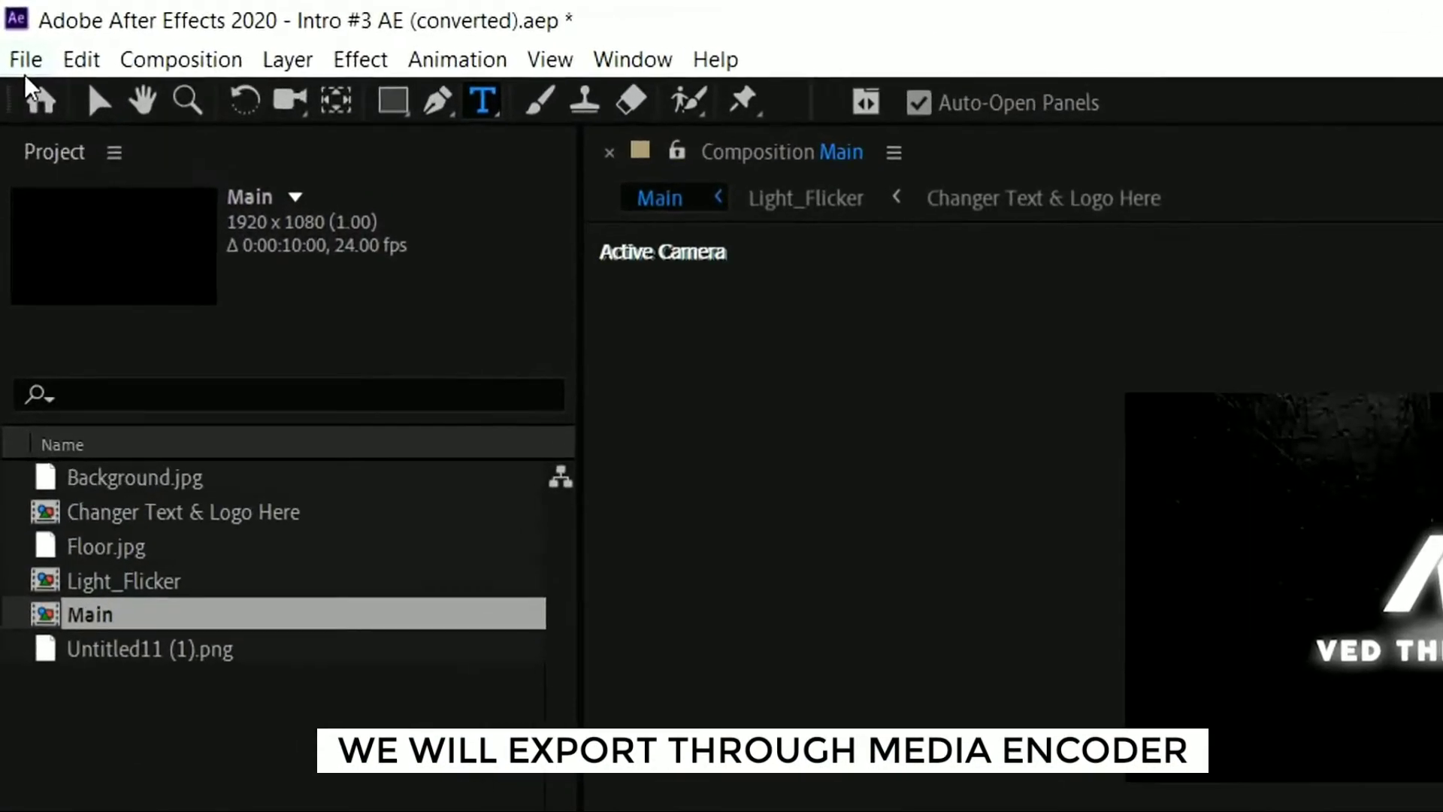
- Send the Main composition to the Adobe Media Encoder queue for export
click(14, 31)
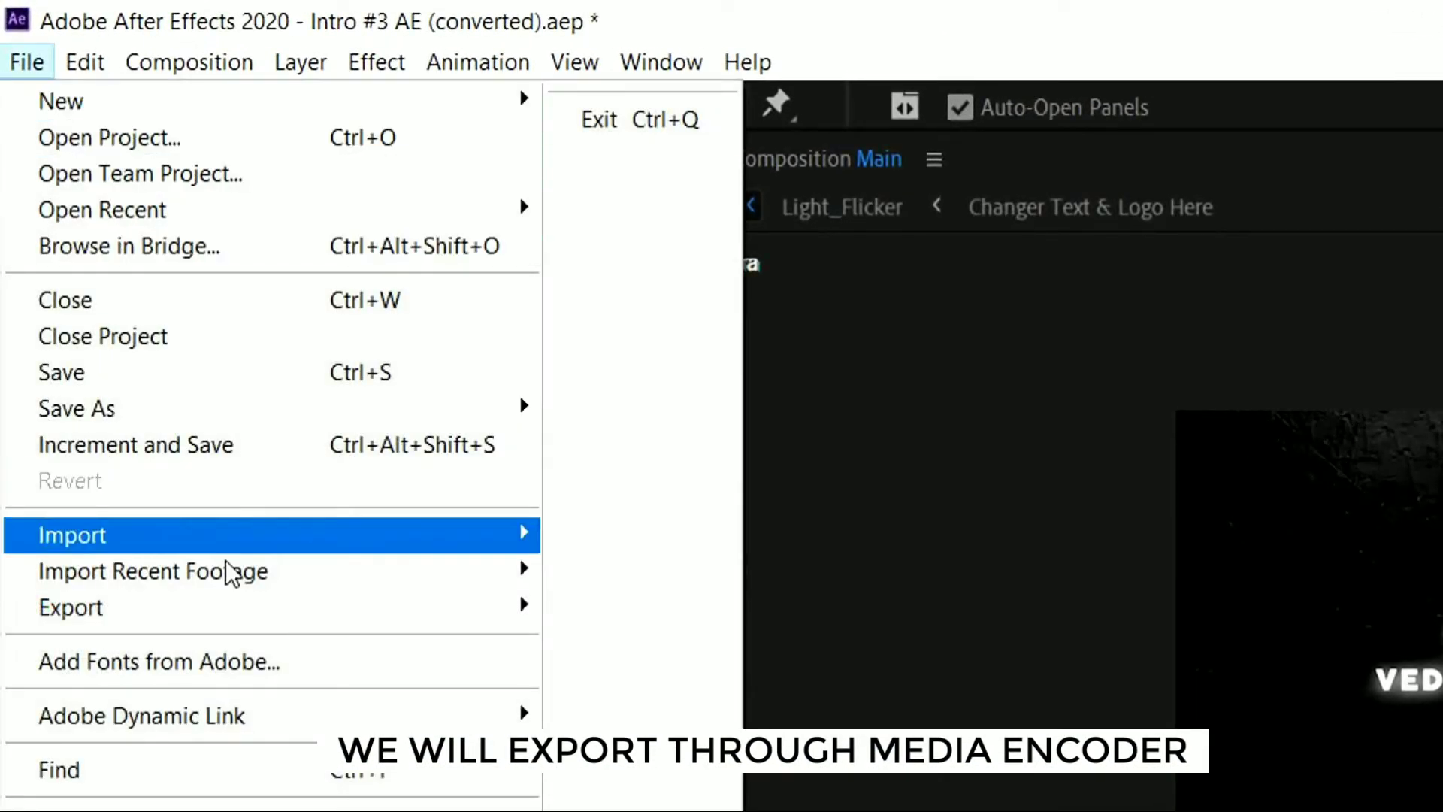
mouse_move(100, 615)
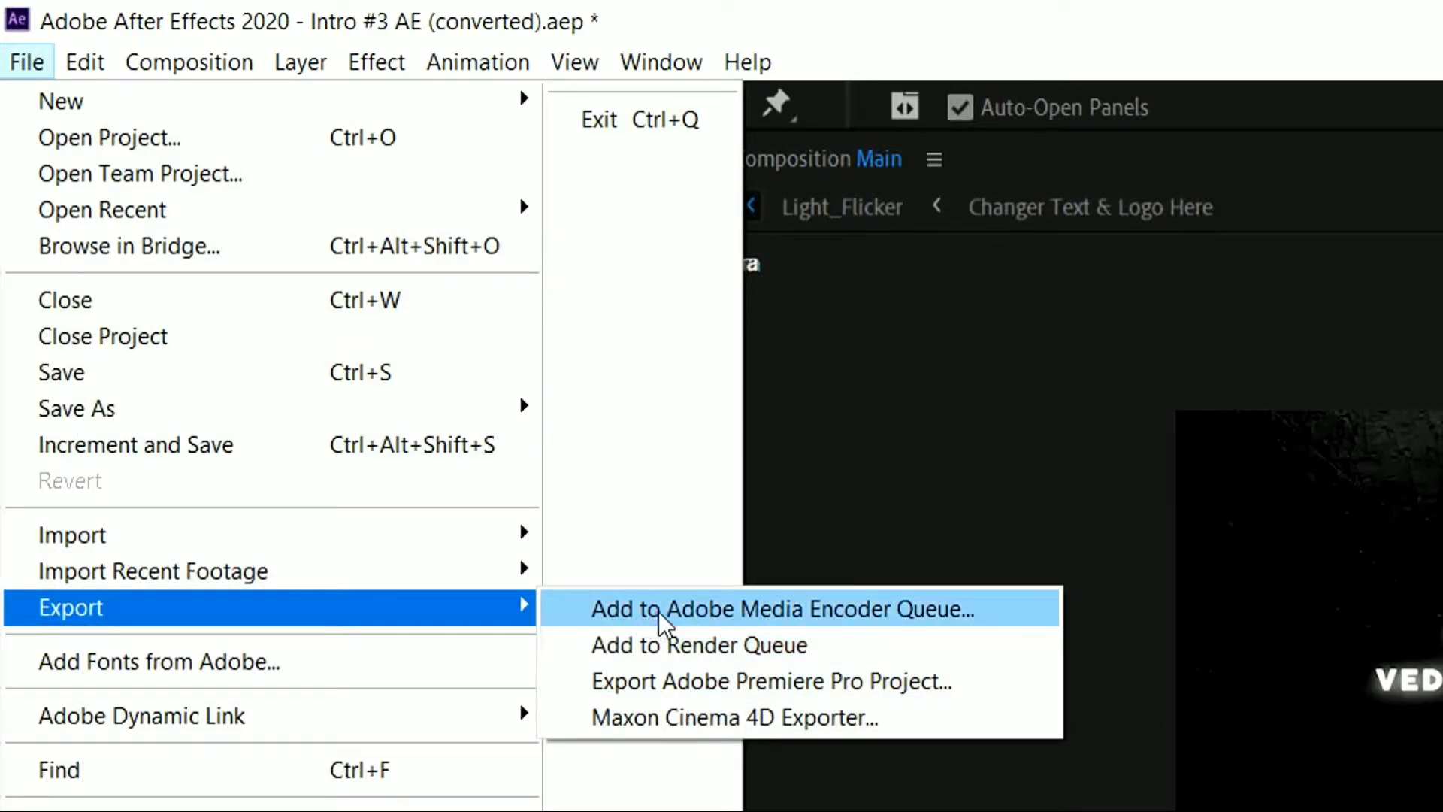
click(715, 608)
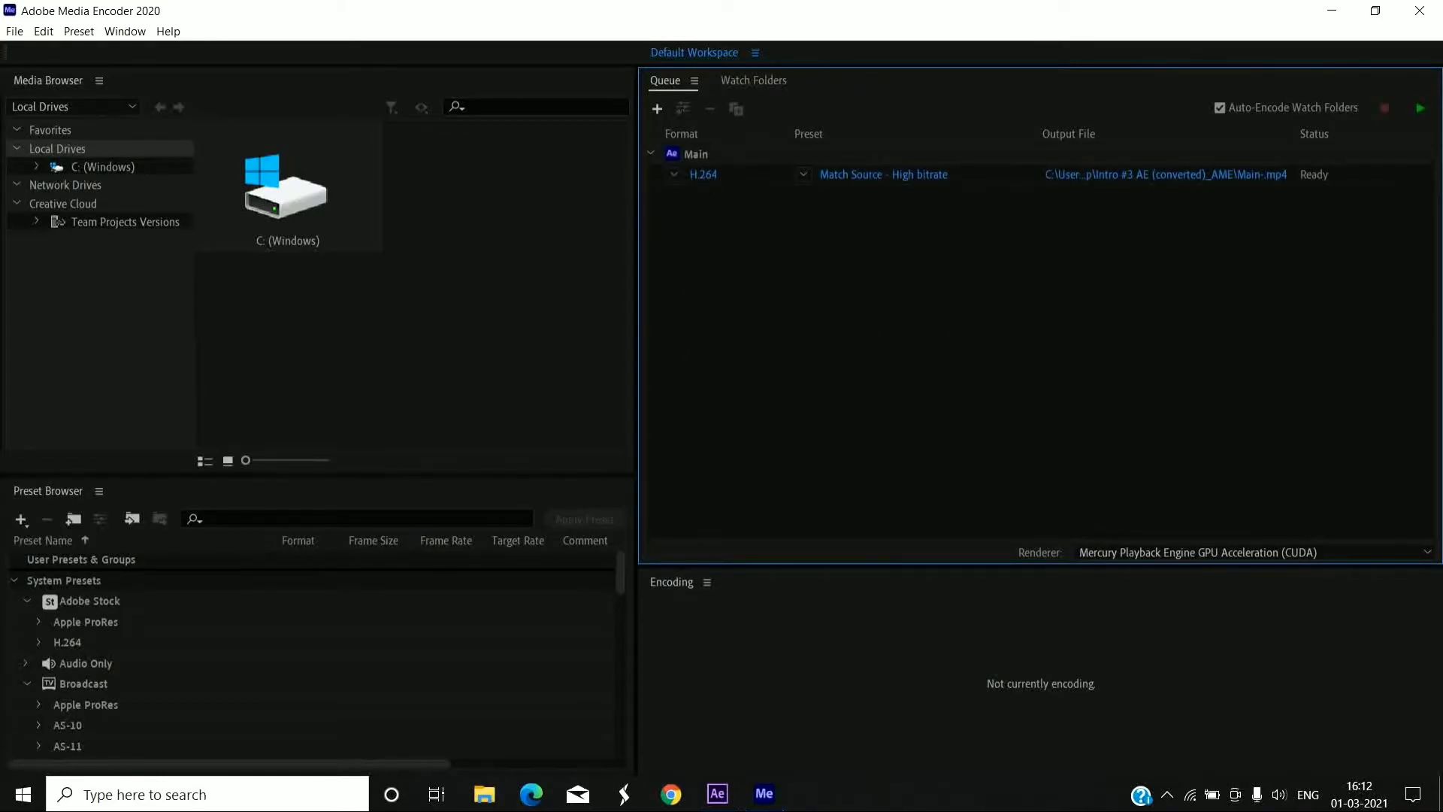
- Set the queued H.264 export to save on the Desktop under the file name Intro
click(706, 176)
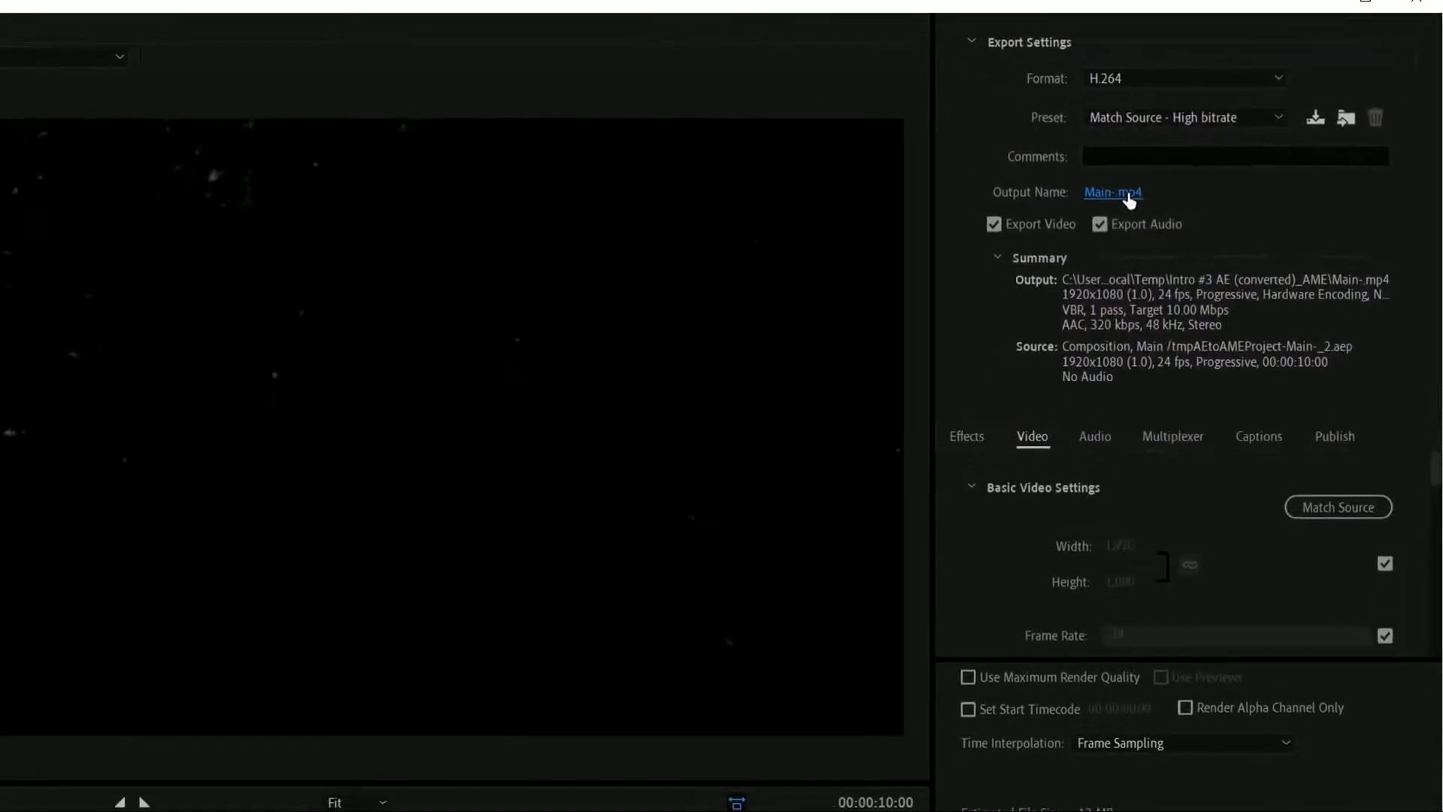
click(1128, 195)
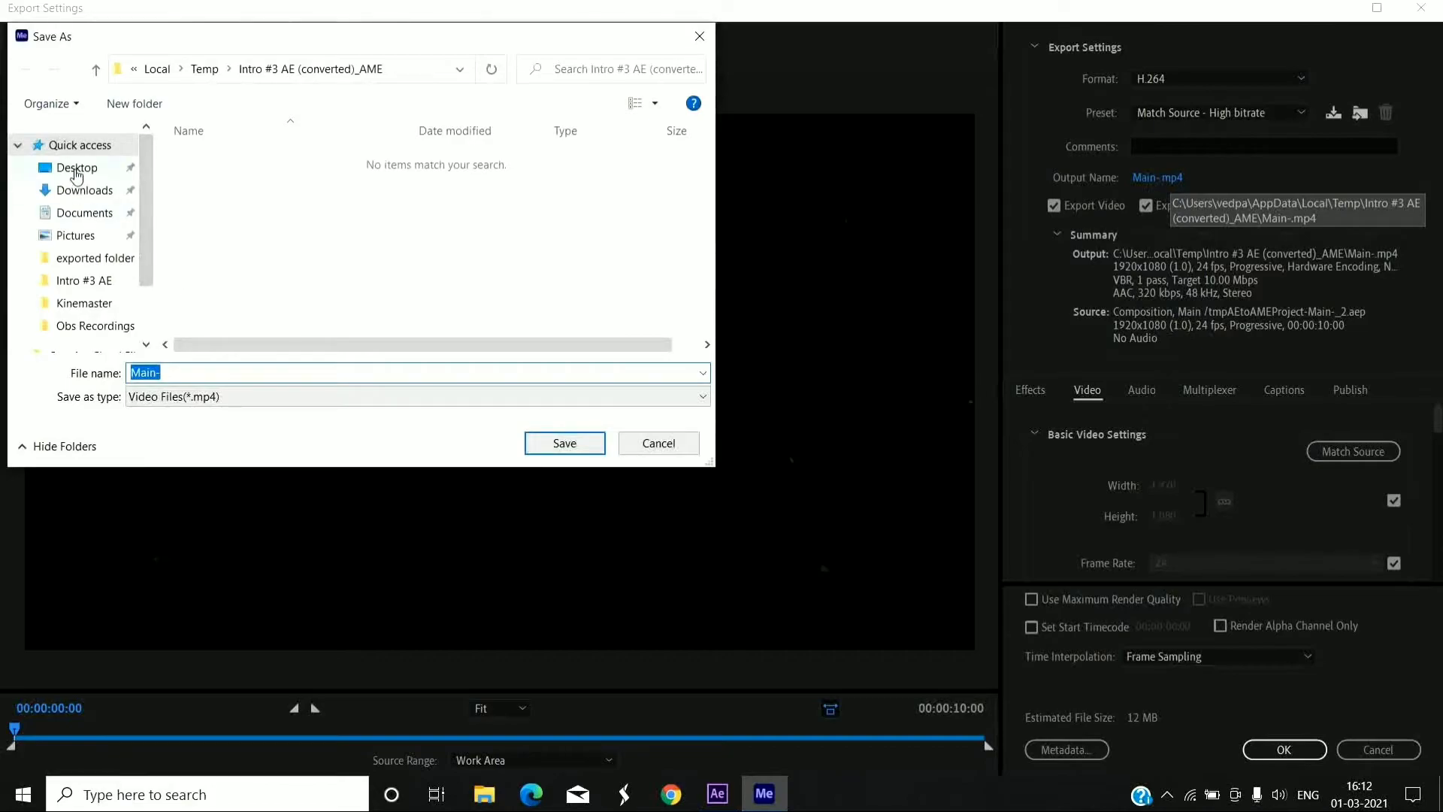
click(77, 168)
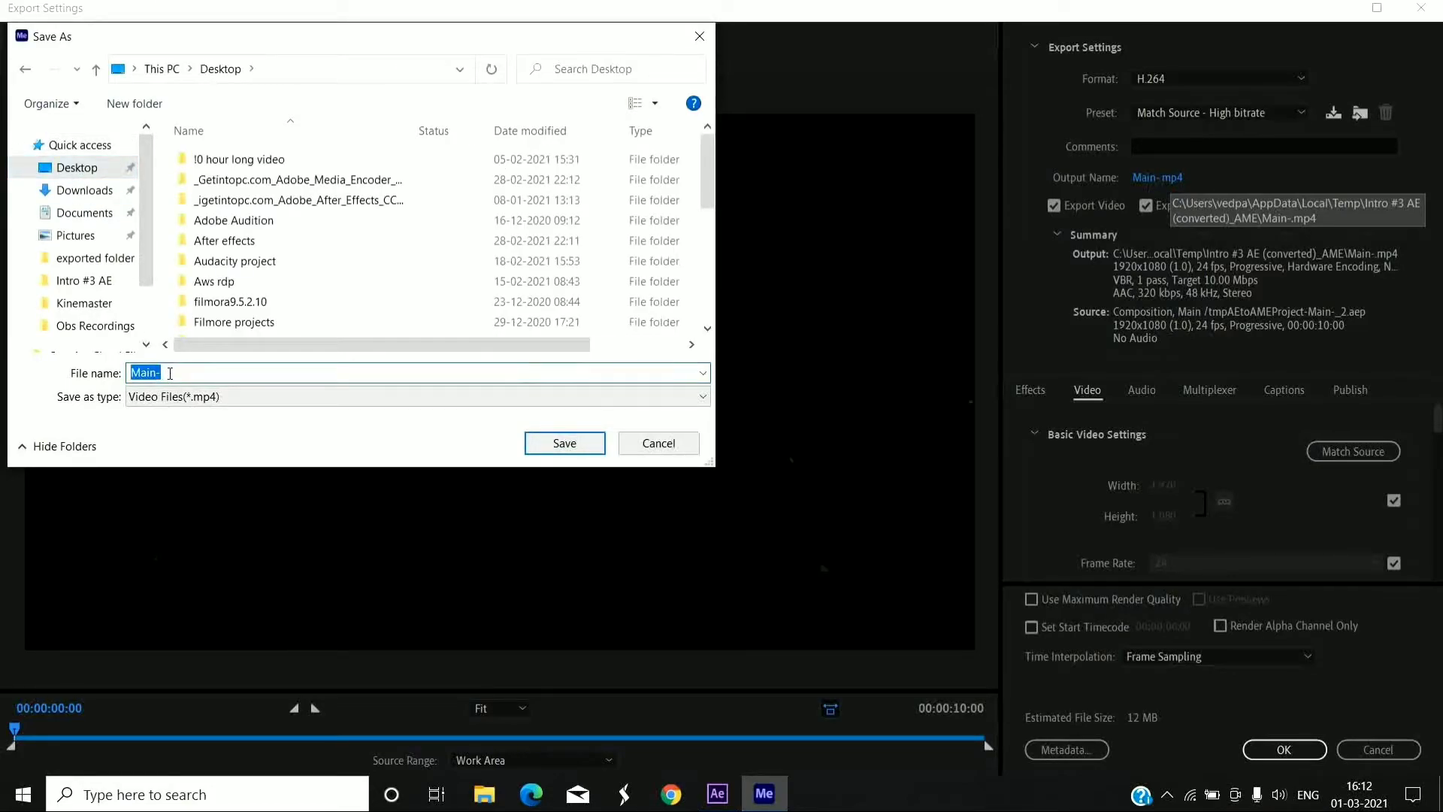
text(f)
key(BackSpace)
text(Intro)
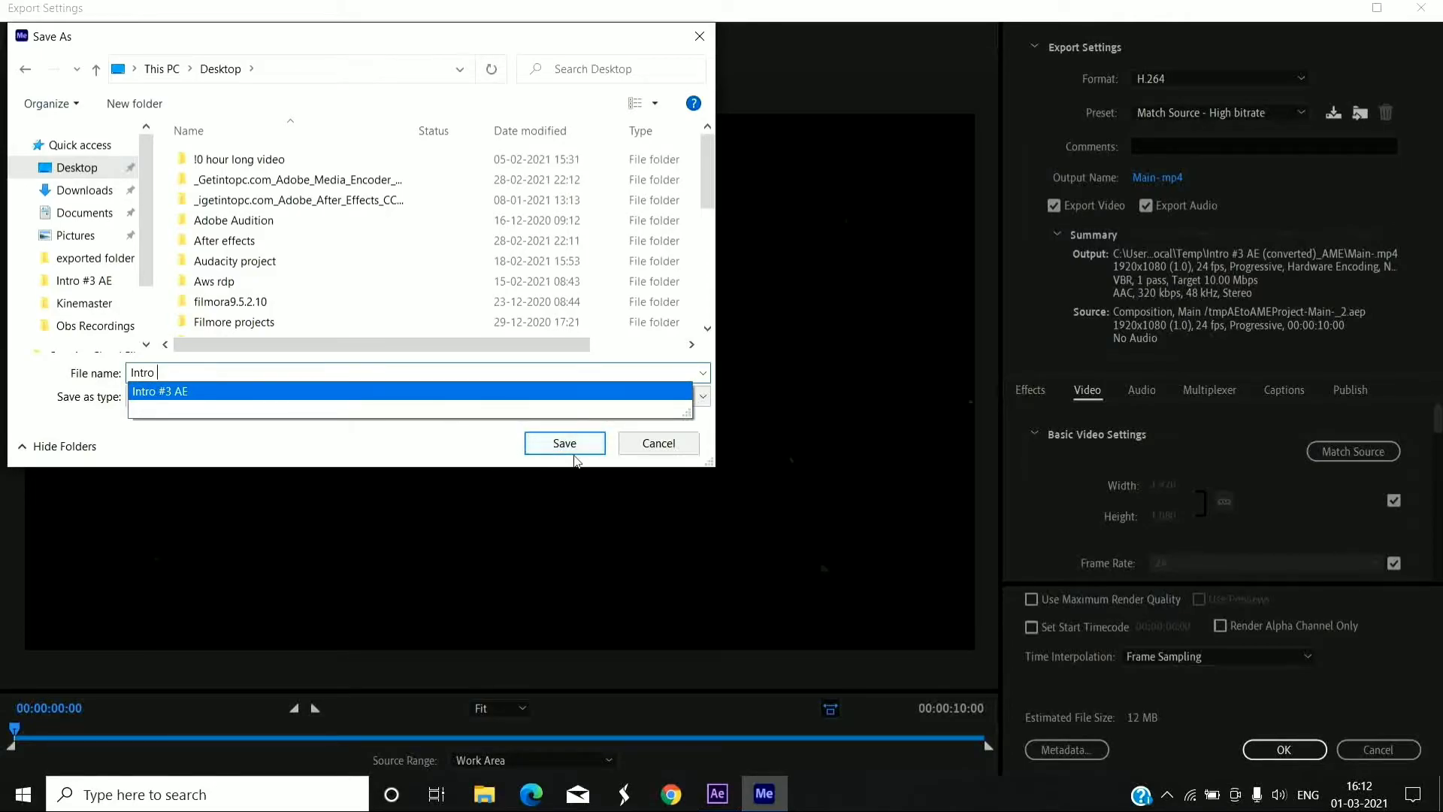
click(575, 453)
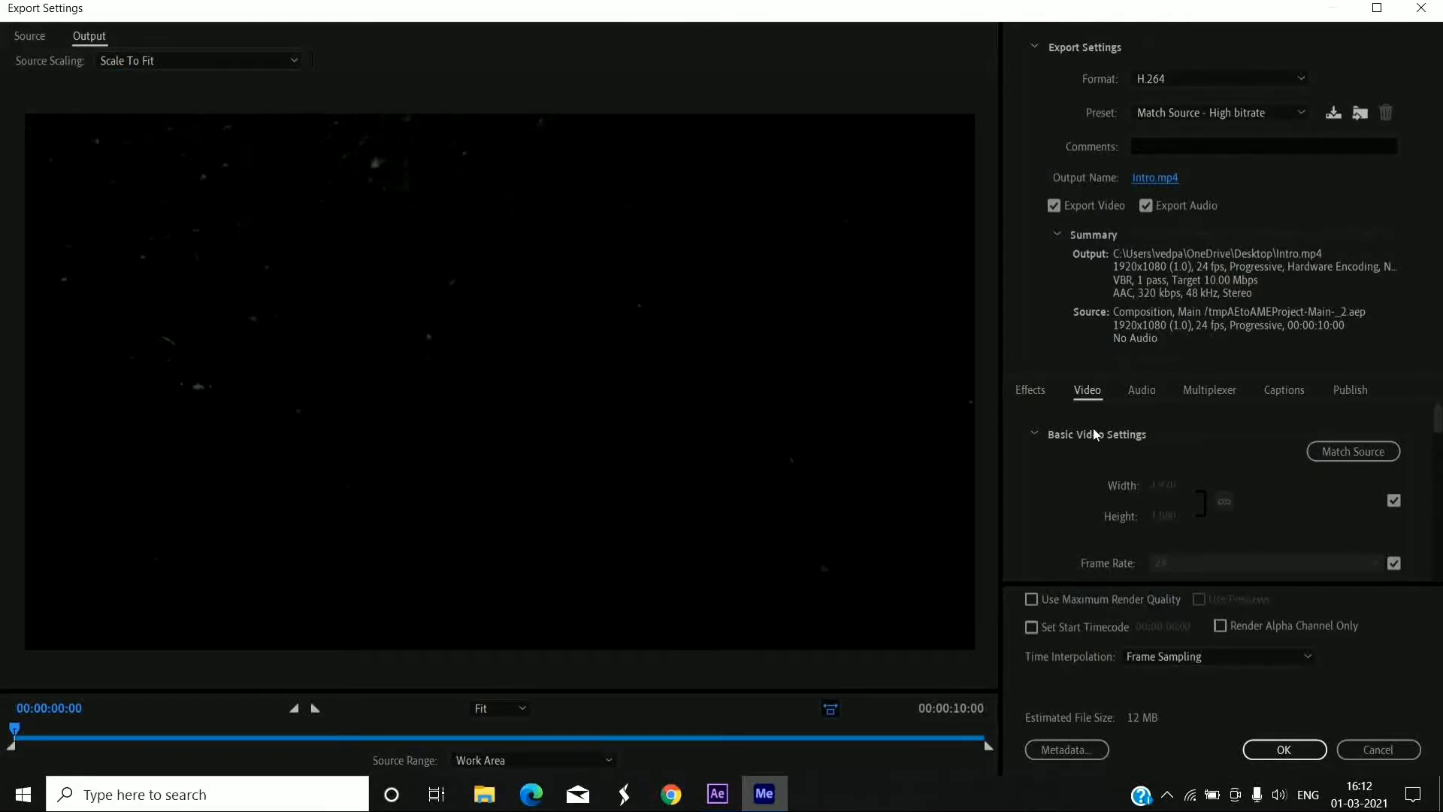
- Set the export's bitrate encoding to CBR with a target bitrate of 32.51 Mbps
scroll(1107, 461, down, 1)
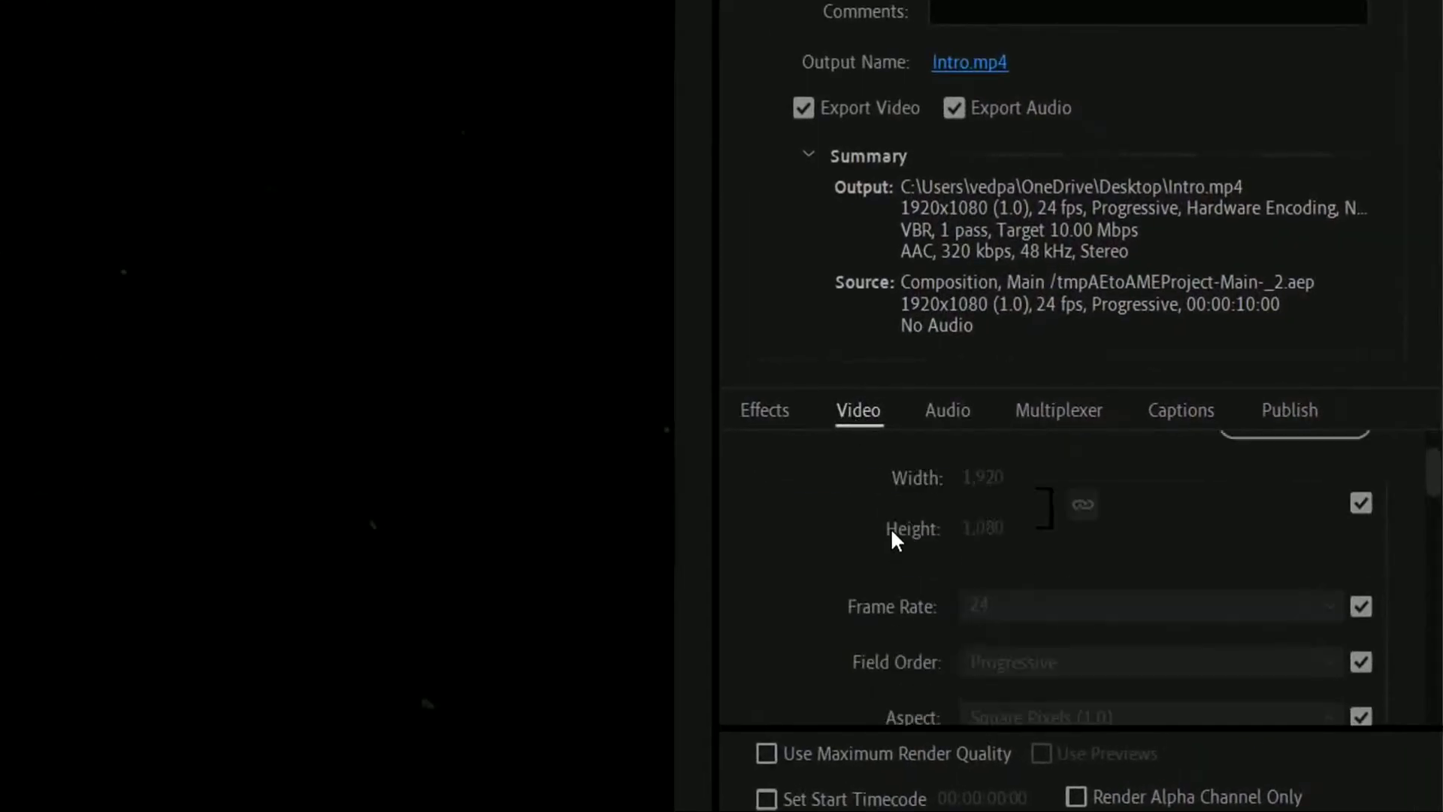
scroll(891, 530, down, 2)
click(782, 592)
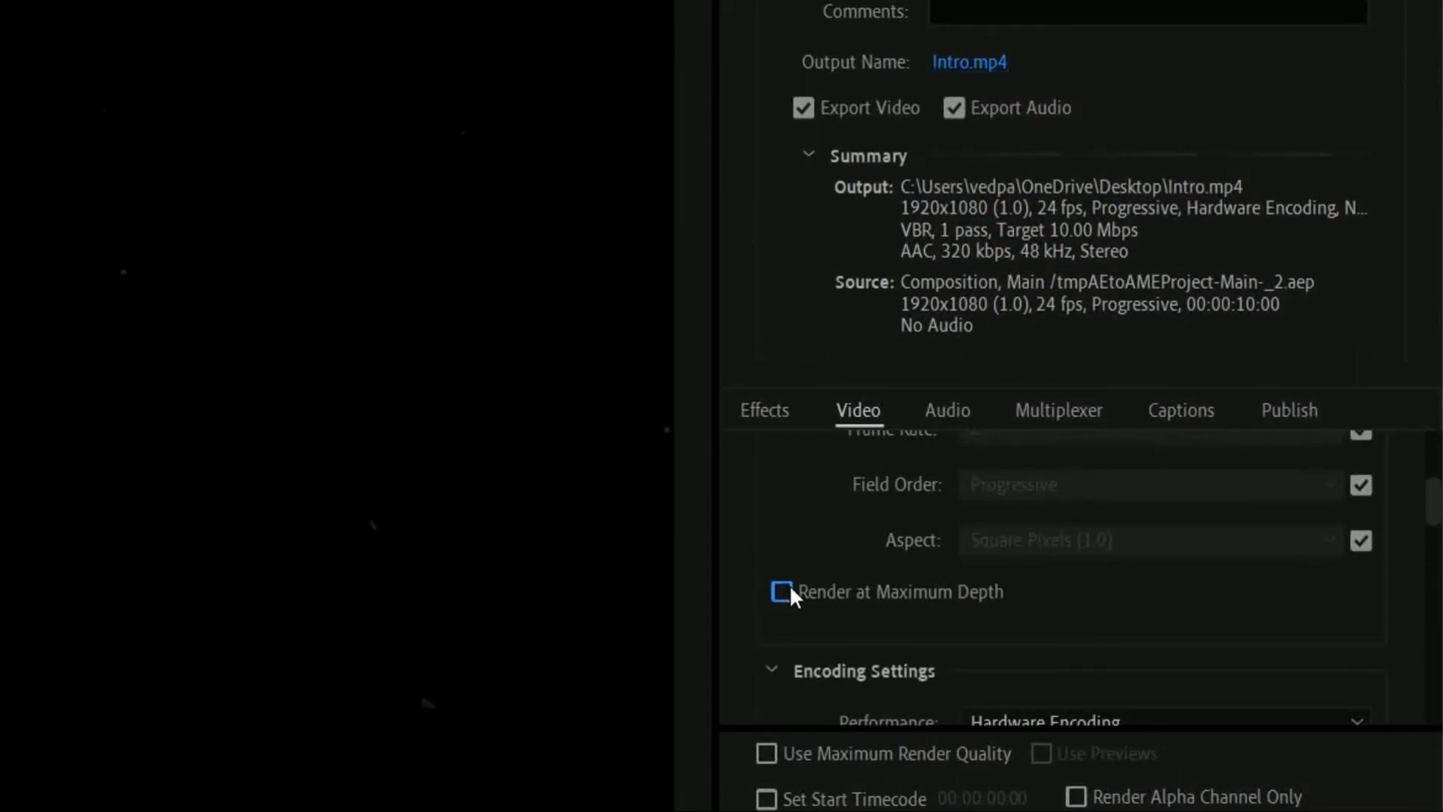
scroll(1015, 598, down, 2)
scroll(1026, 601, down, 7)
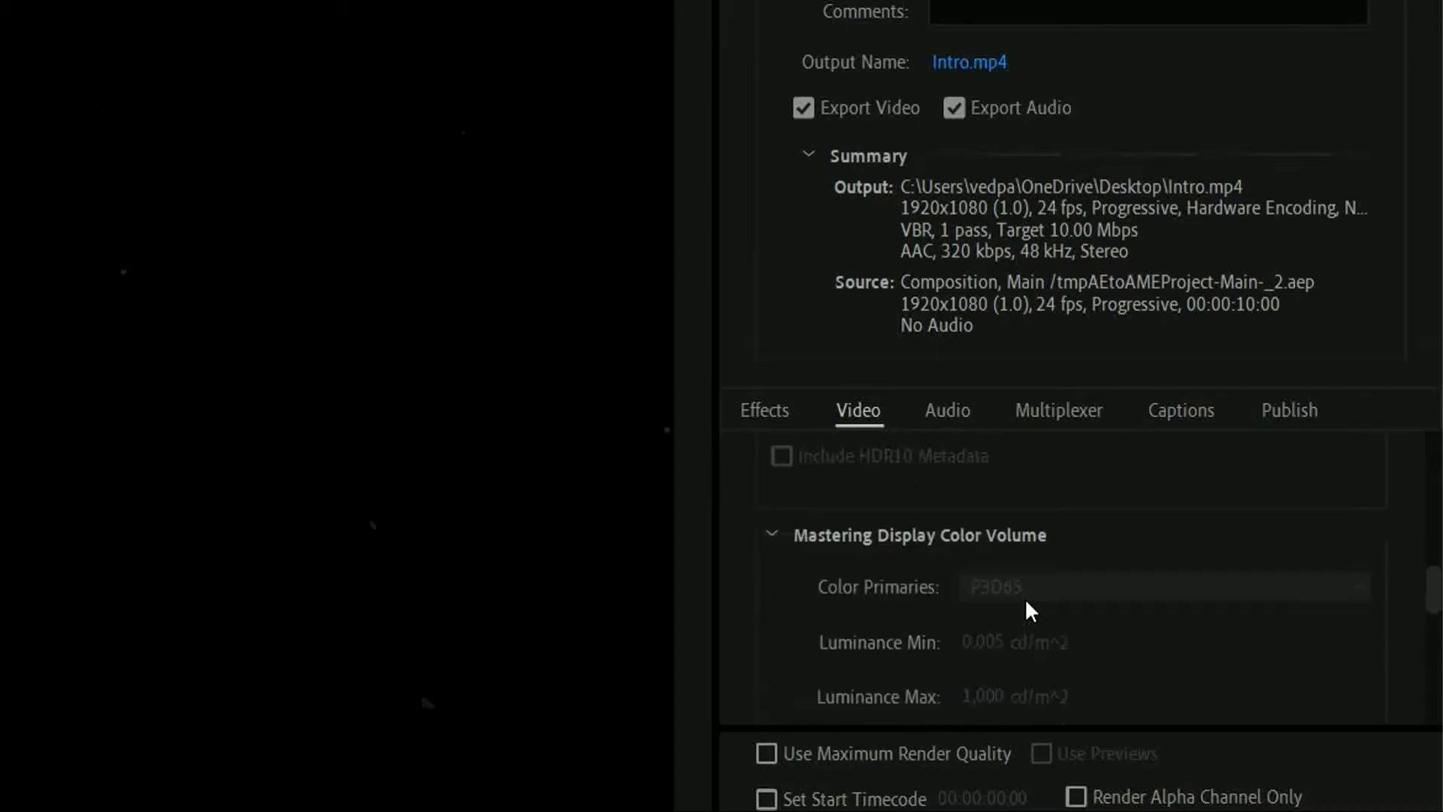
scroll(1071, 530, down, 1)
scroll(1180, 602, up, 2)
click(1176, 662)
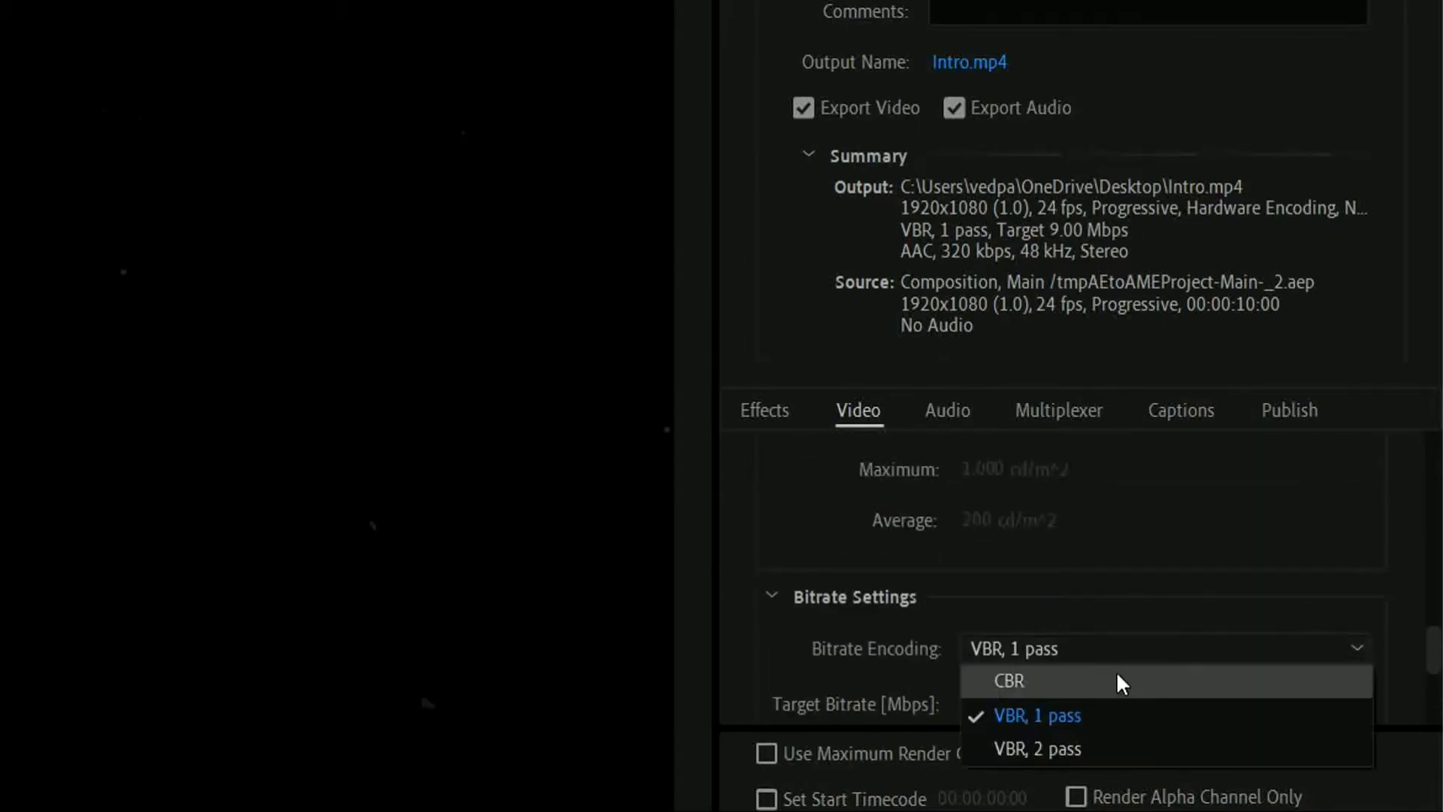
click(1011, 681)
scroll(1105, 635, down, 1)
drag(1032, 626, 1169, 641)
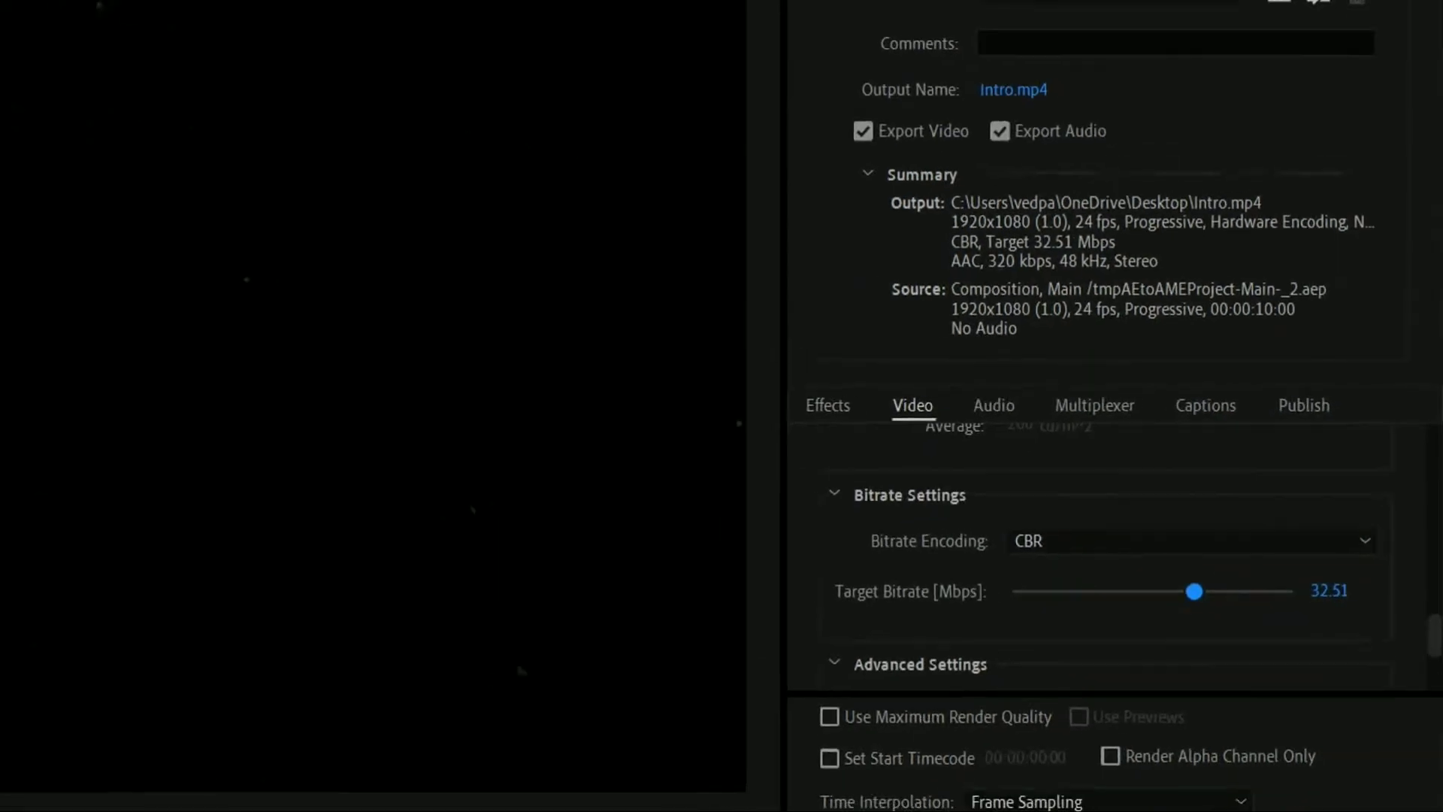
- Accept the export settings and start encoding the queue
click(1282, 747)
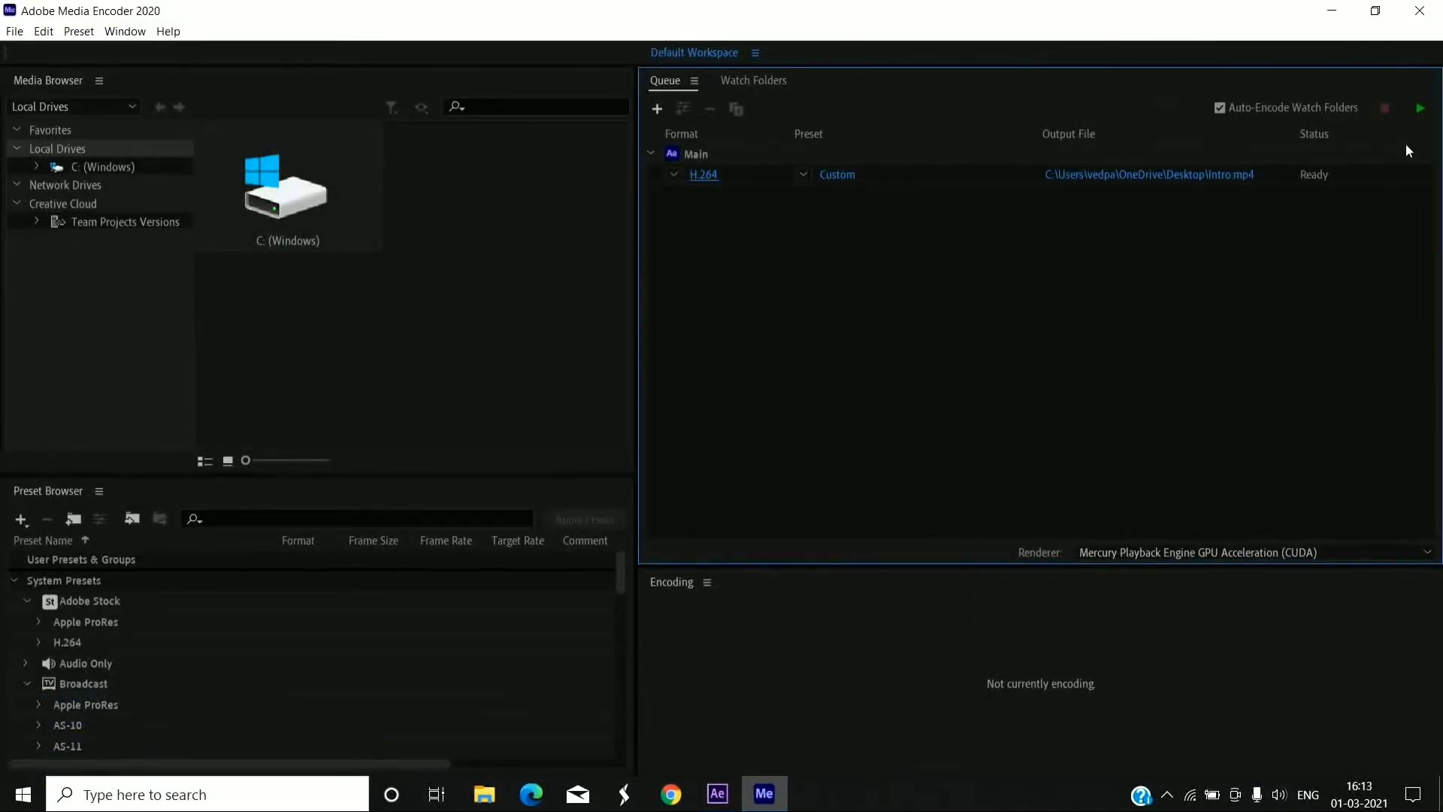
click(1418, 110)
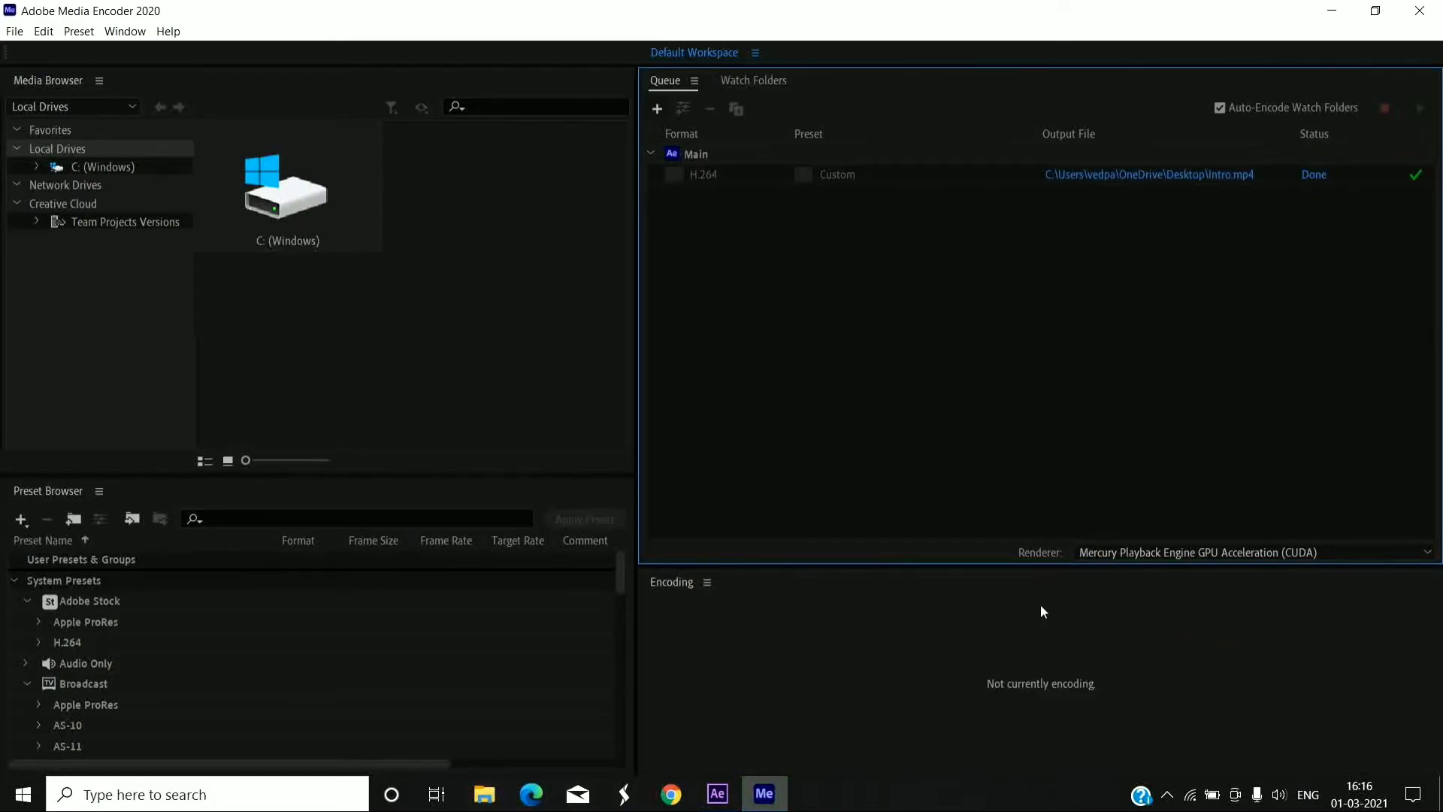
- Switch to File Explorer and play the exported Intro video from the Desktop folder
click(496, 785)
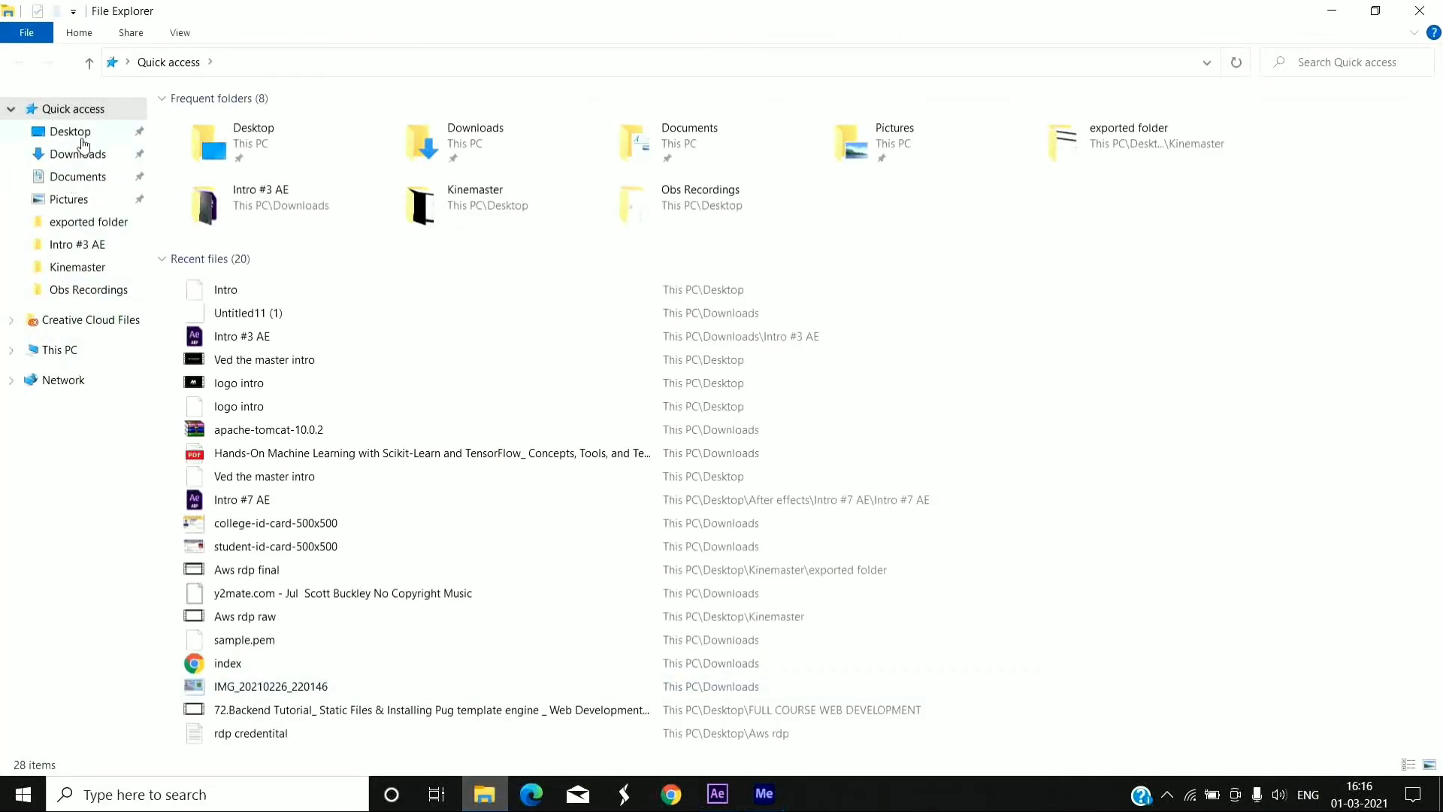
click(69, 132)
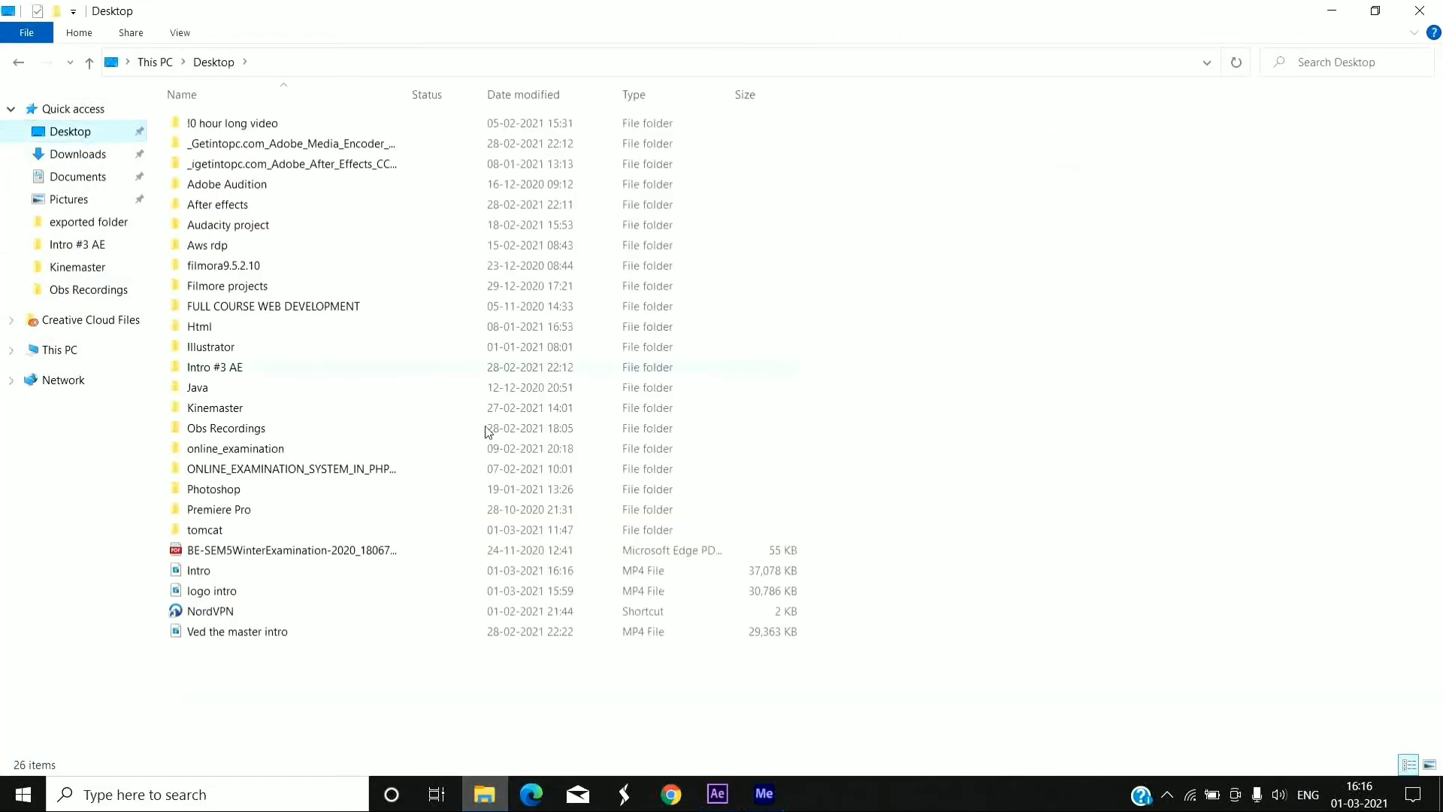
double_click(234, 572)
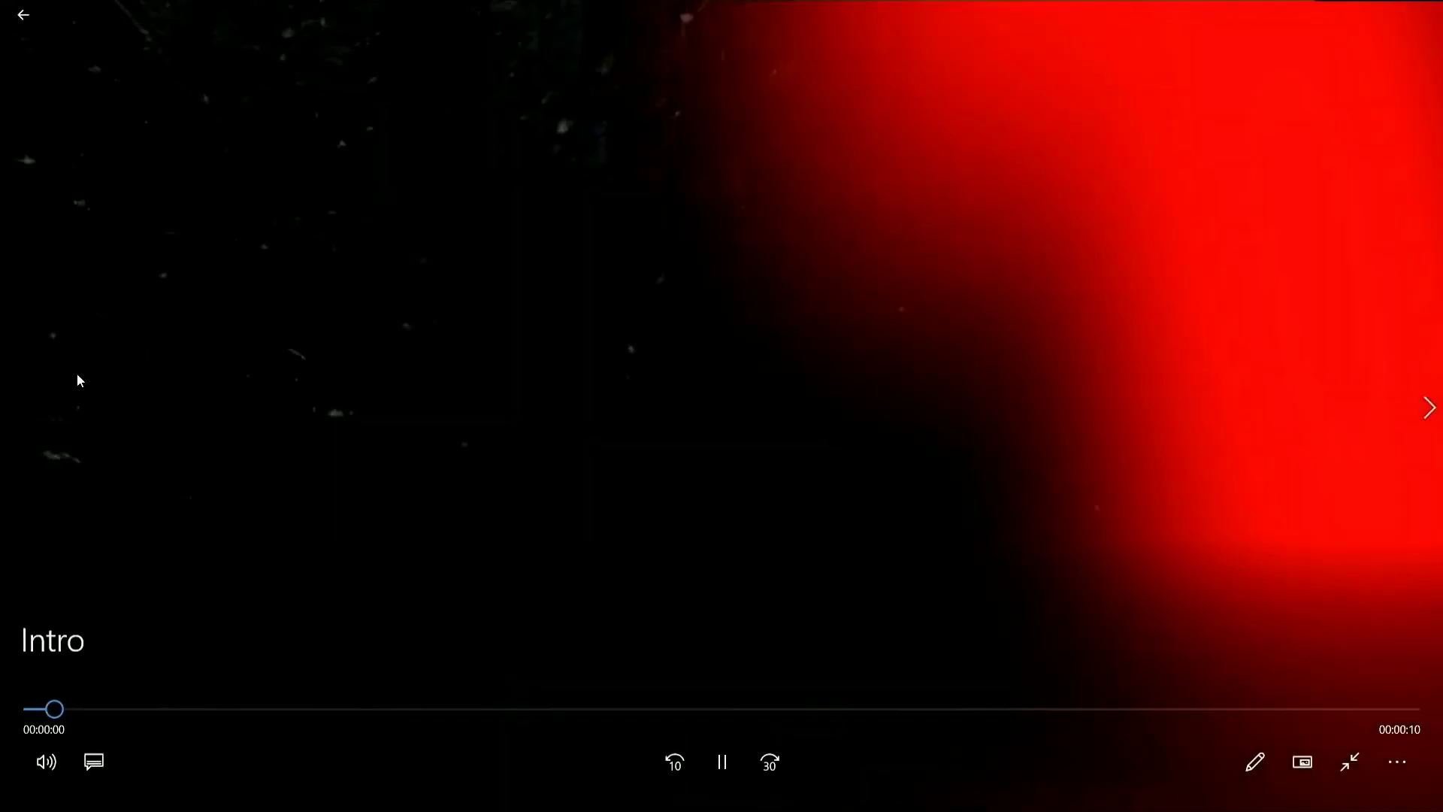